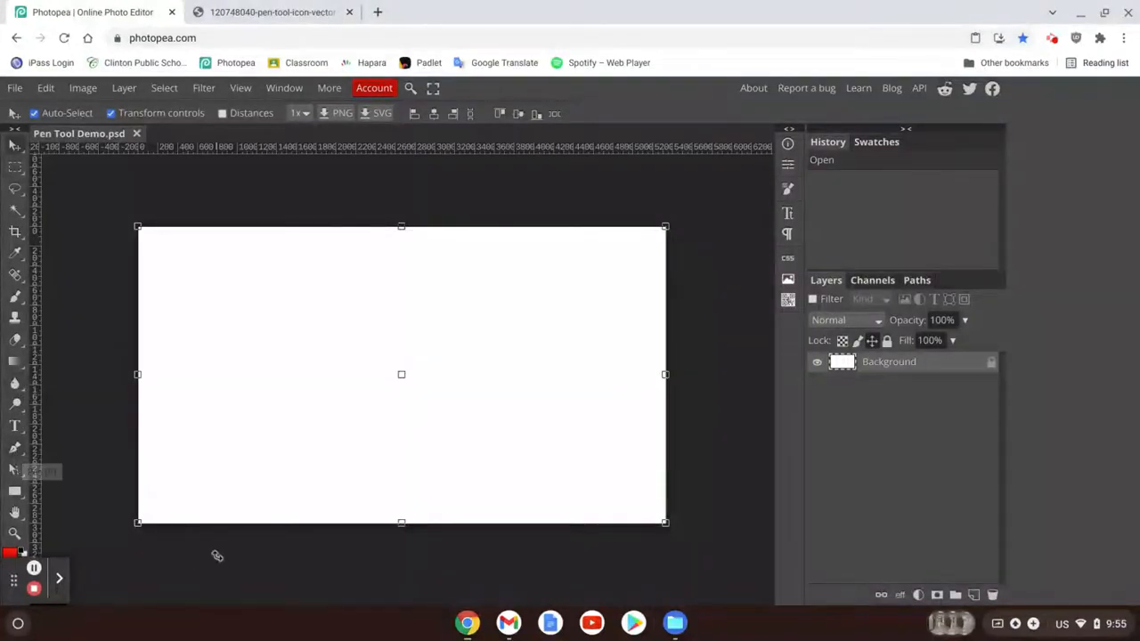
View the pen tool icon image in the other browser tab and return to the Pen Tool Demo.psd document.
left_click(258, 12)
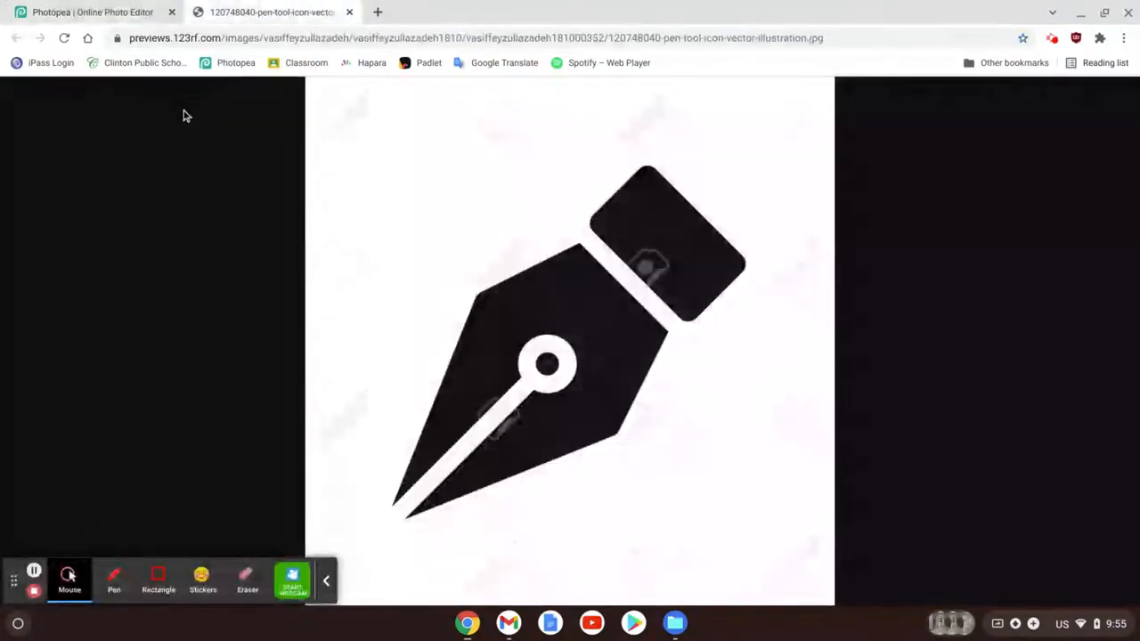
left_click(71, 12)
left_click(326, 581)
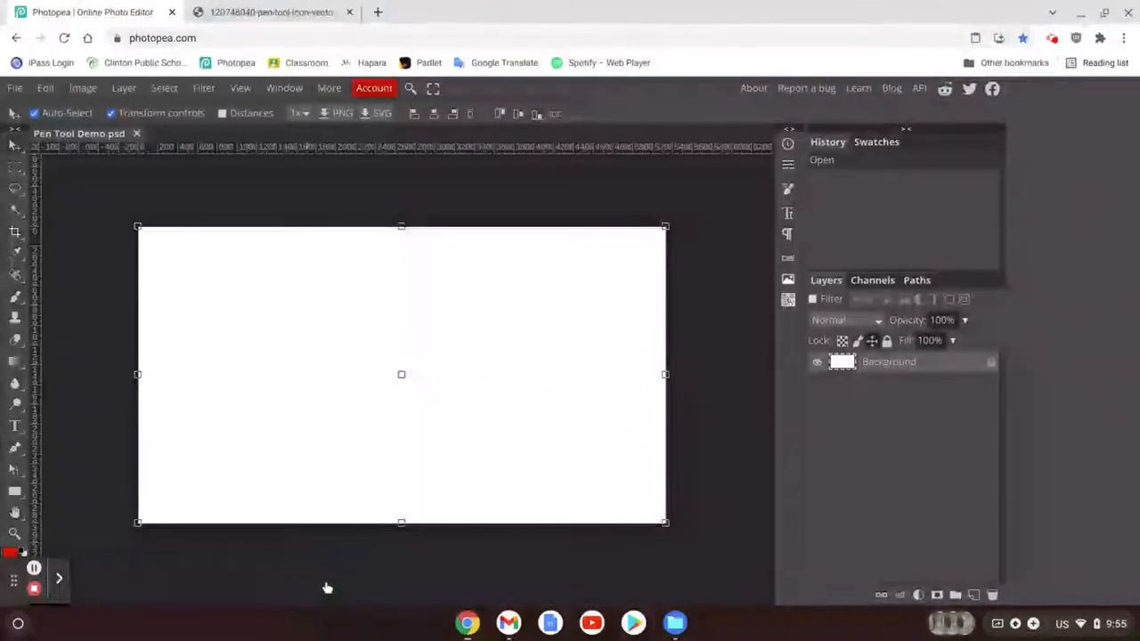
Draw a closed freehand blob on the left half of the canvas with the Free Pen tool, using a red fill and no stroke.
right_click(15, 452)
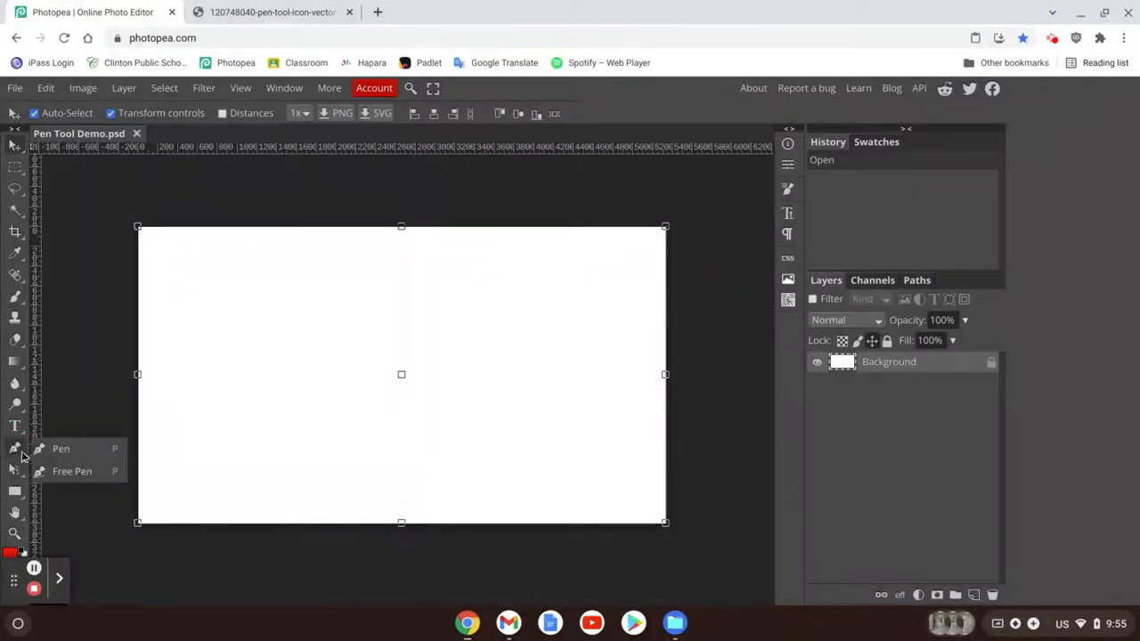
left_click(72, 471)
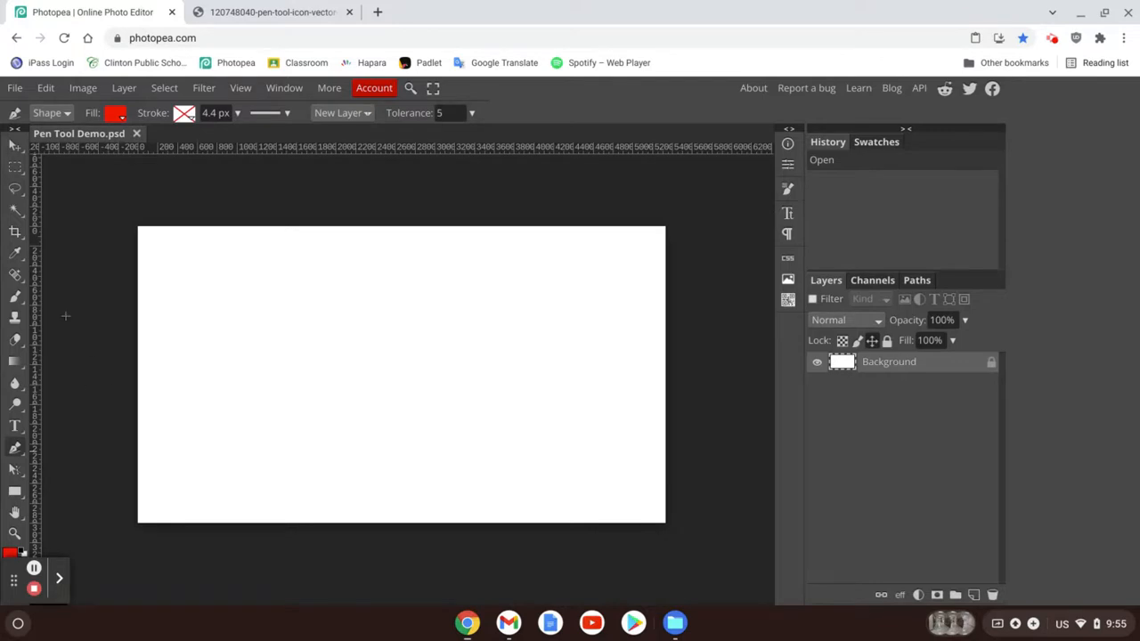
left_click(115, 114)
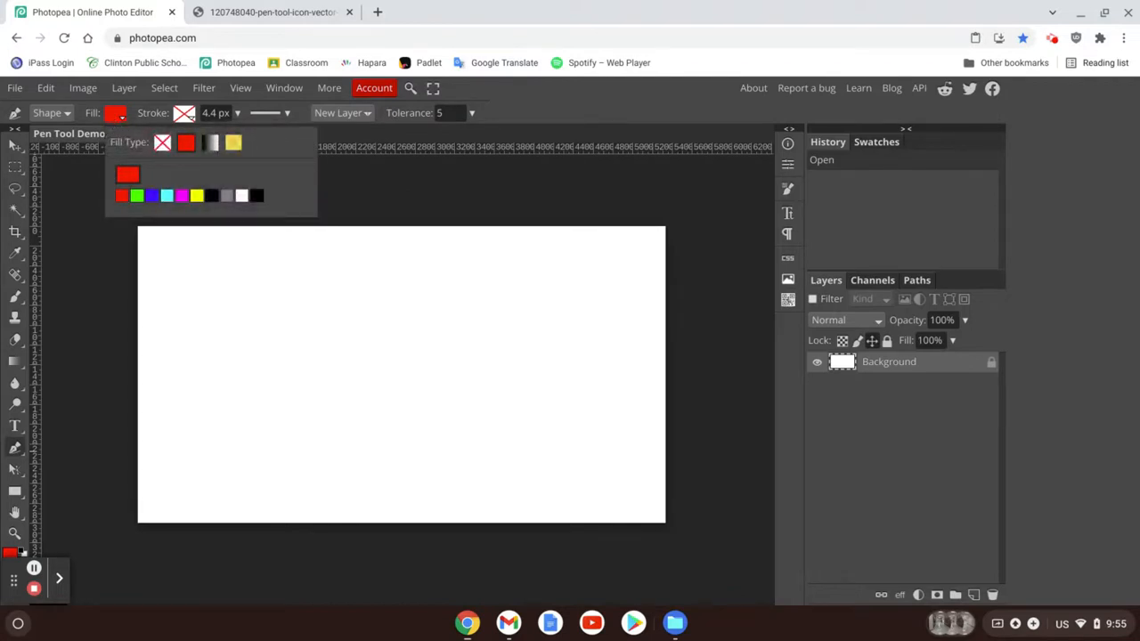
left_click(120, 118)
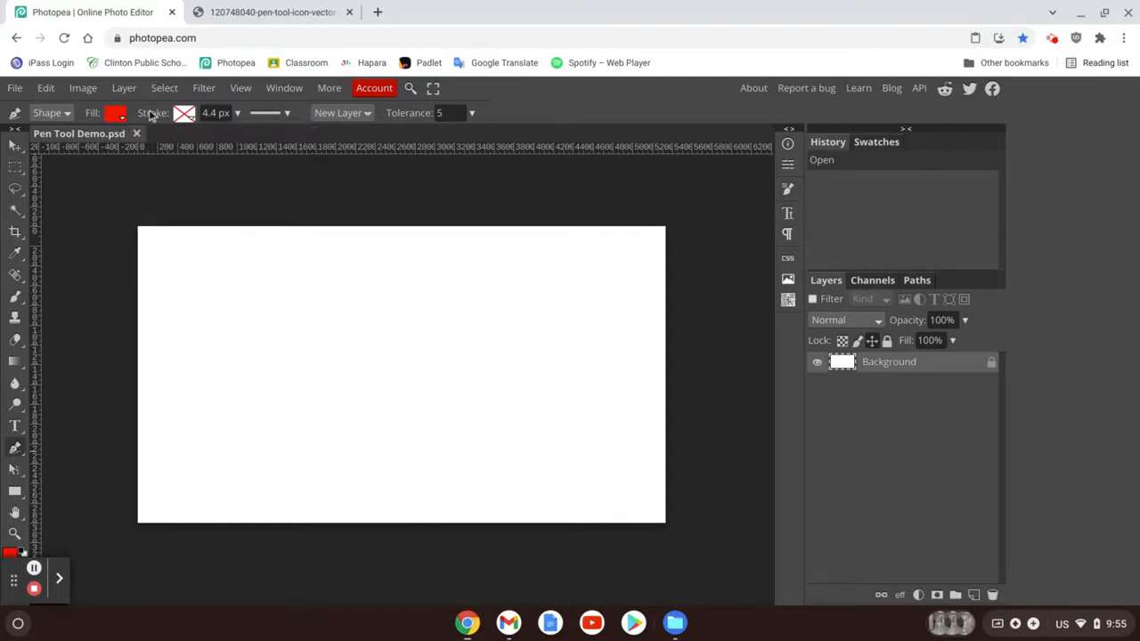
left_click(186, 117)
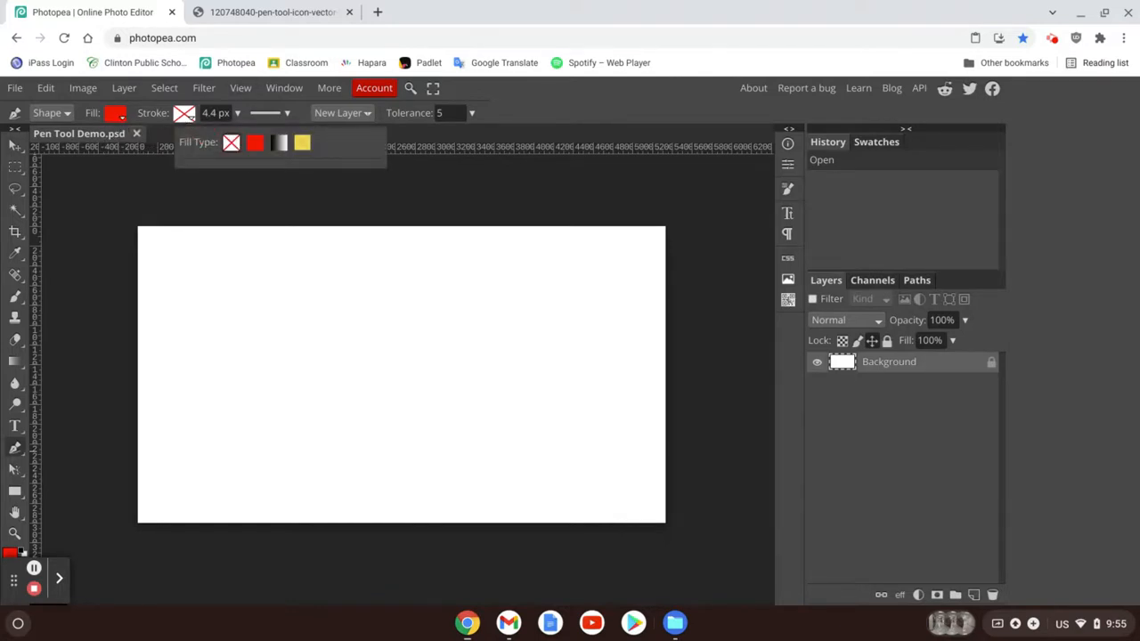
left_click(193, 118)
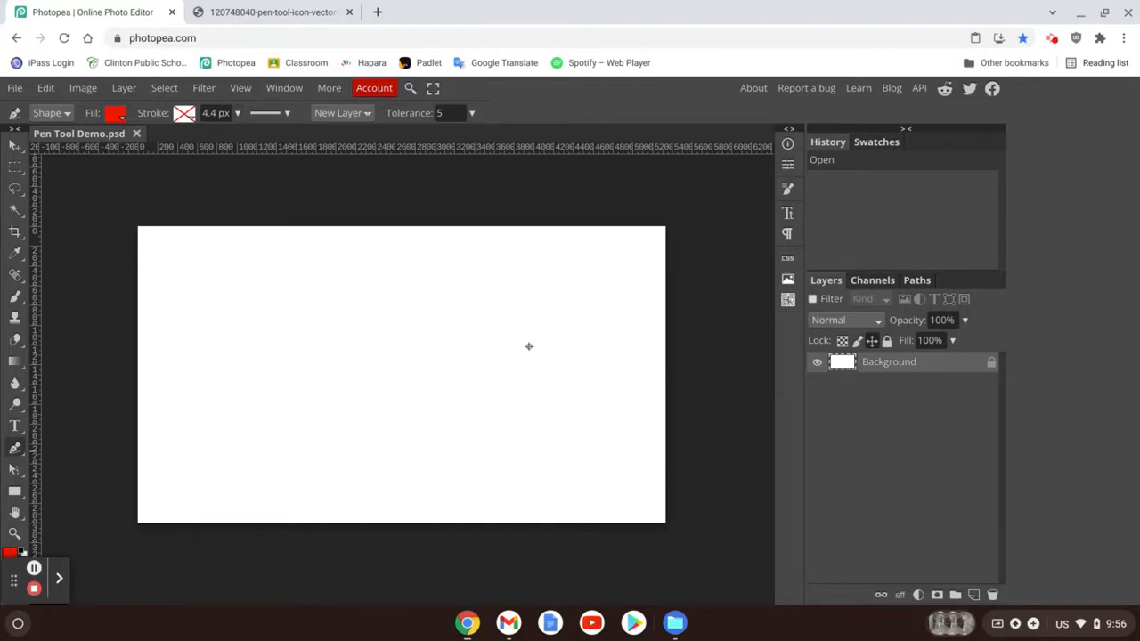
left_click(271, 289)
mouse_move(271, 288)
left_mouse_down()
mouse_move(237, 352)
mouse_move(266, 418)
mouse_move(289, 437)
mouse_move(424, 428)
mouse_move(471, 411)
mouse_move(494, 379)
mouse_move(473, 320)
mouse_move(438, 294)
mouse_move(375, 294)
mouse_move(311, 258)
mouse_move(269, 294)
left_mouse_up()
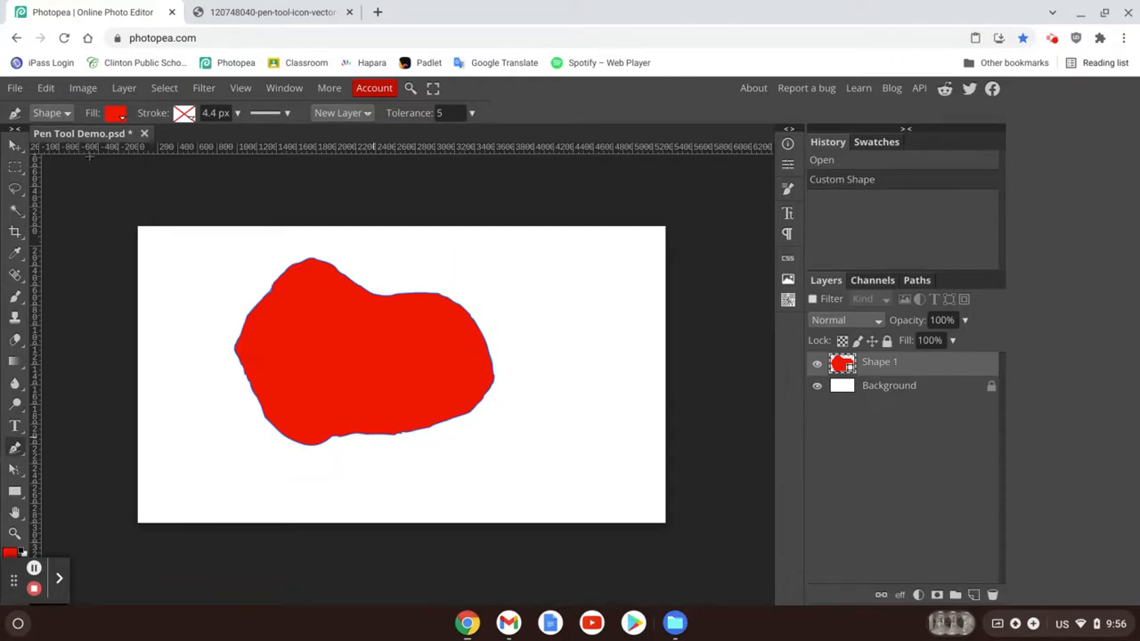
Change the freehand blob's fill to the muted green 74c994 using the Color Picker.
left_click(115, 114)
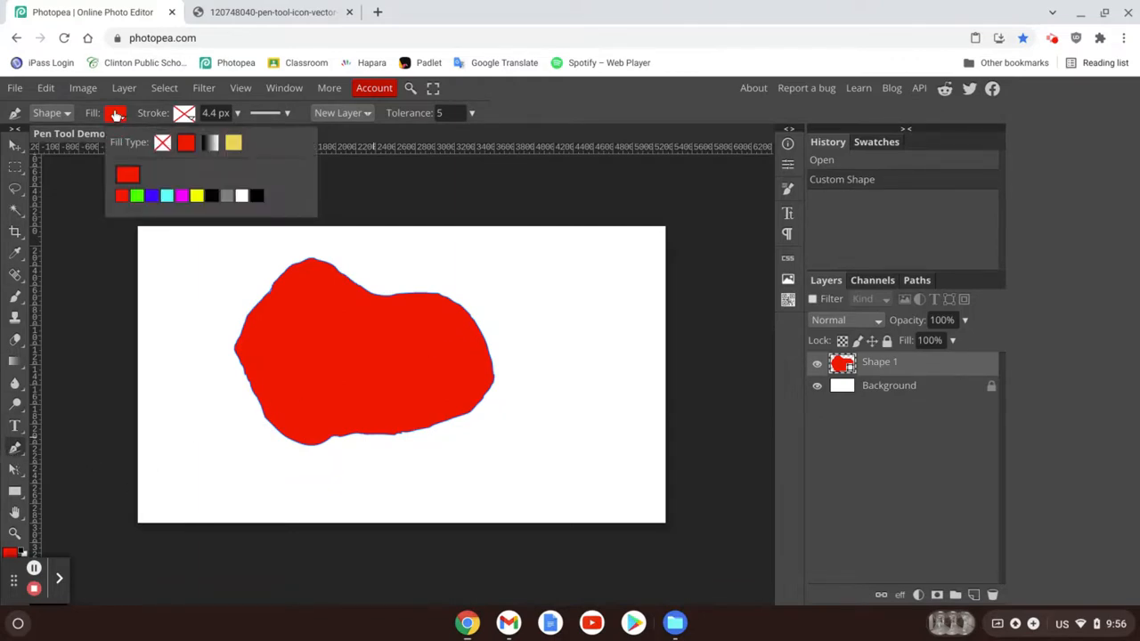
left_click(123, 182)
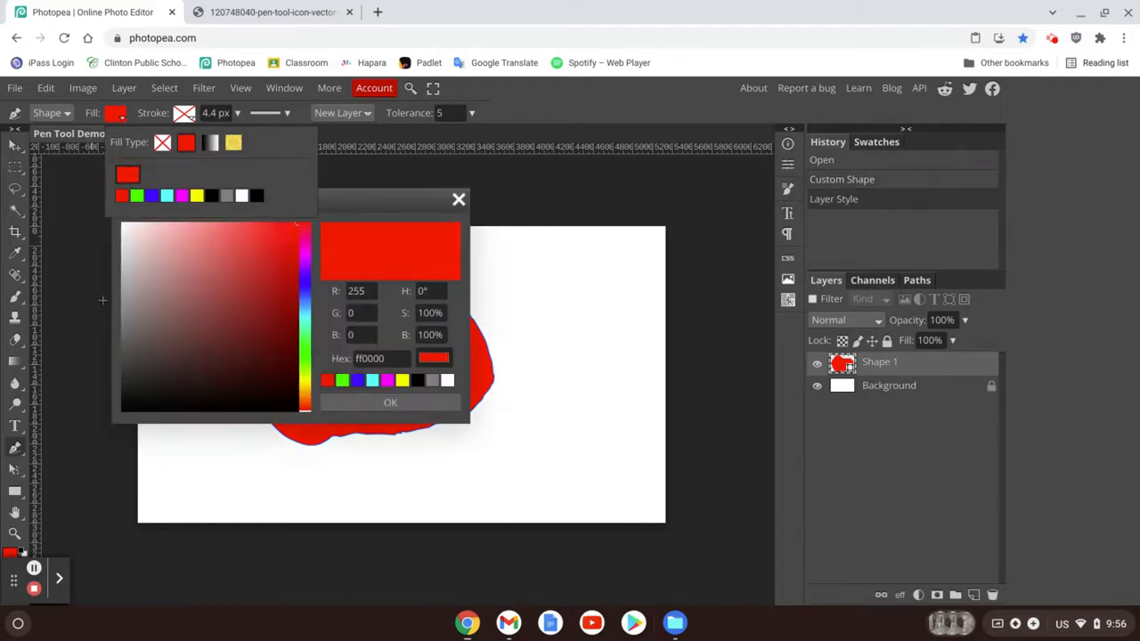
left_click(306, 345)
left_click(306, 330)
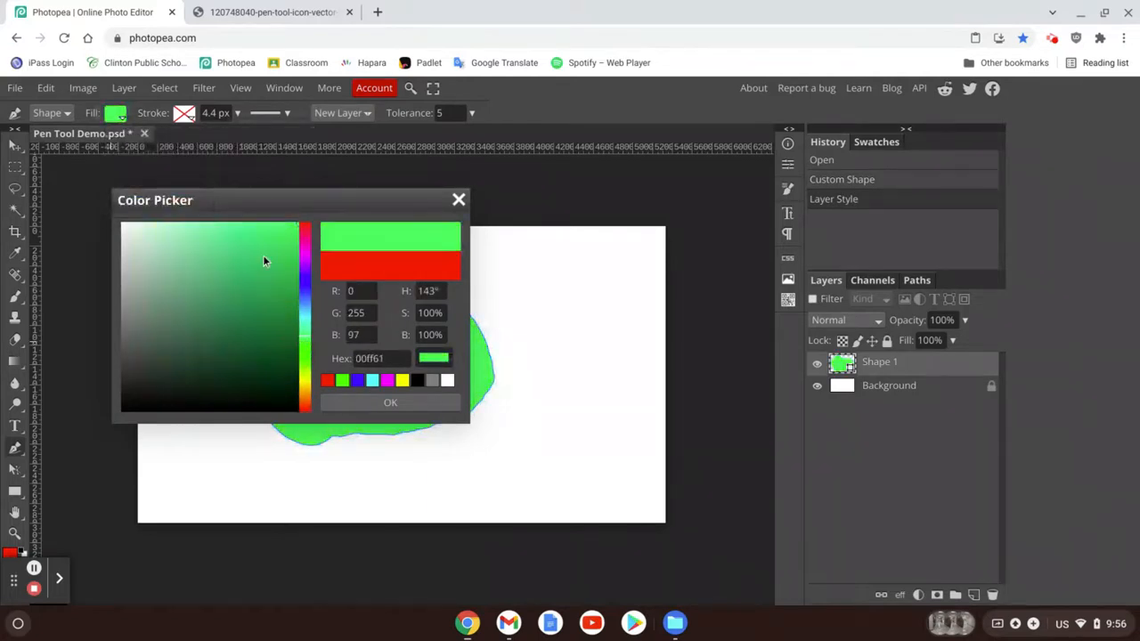
left_click(198, 267)
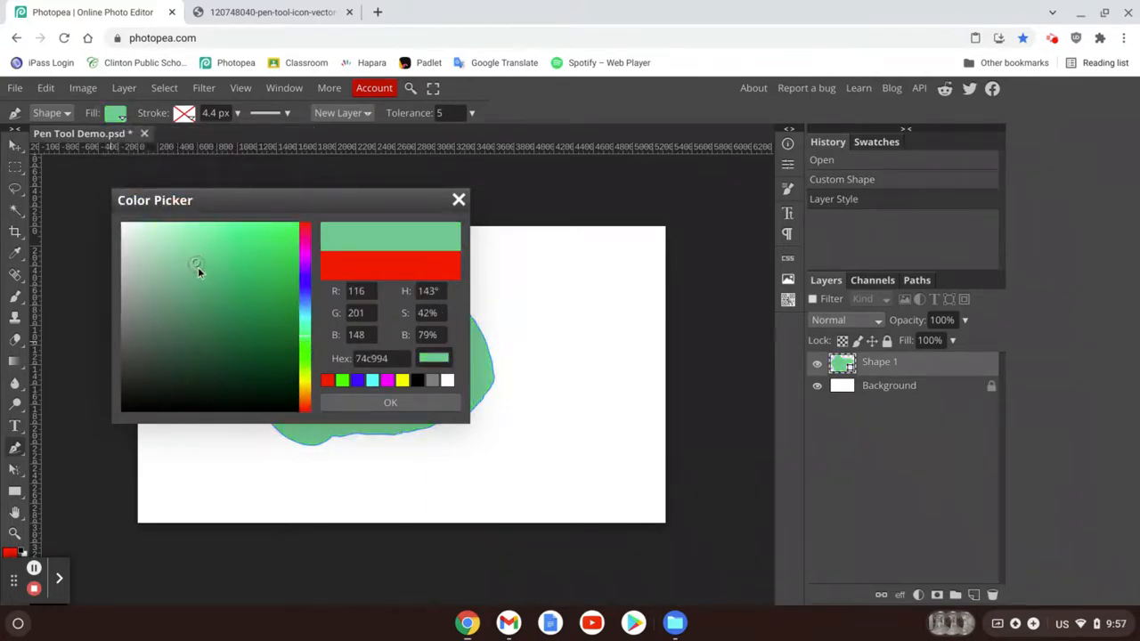
left_click(334, 407)
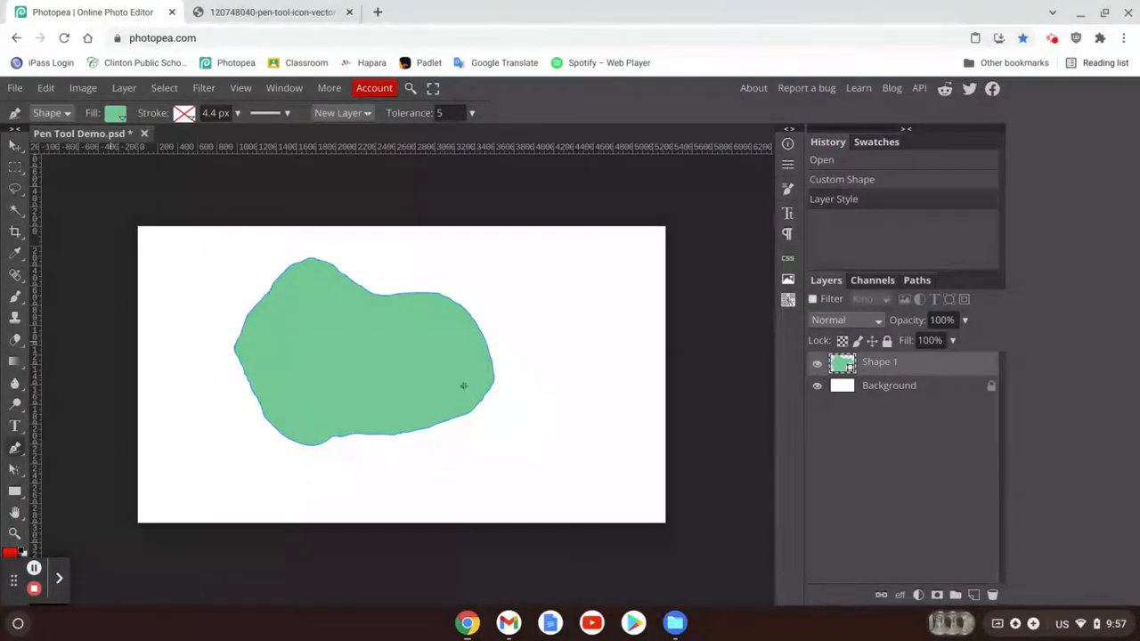
Draw a second freehand blob on the right side of the canvas and set its fill to the blue preset.
mouse_move(564, 292)
left_mouse_down()
mouse_move(495, 342)
mouse_move(475, 463)
mouse_move(554, 474)
mouse_move(649, 381)
mouse_move(634, 336)
mouse_move(564, 294)
left_mouse_up()
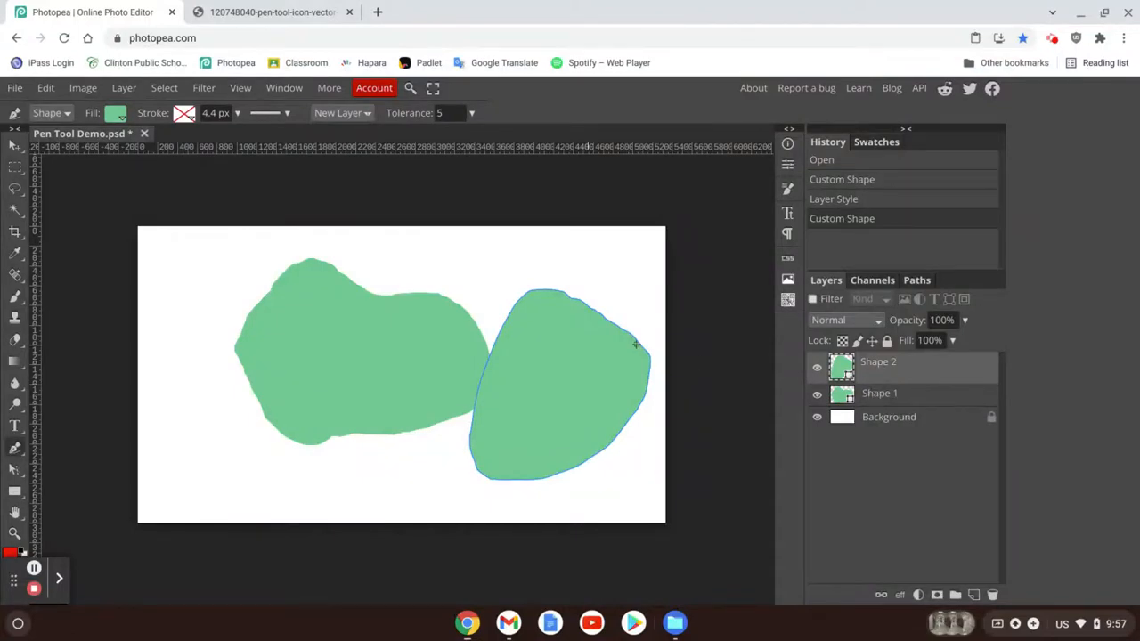
left_click(117, 114)
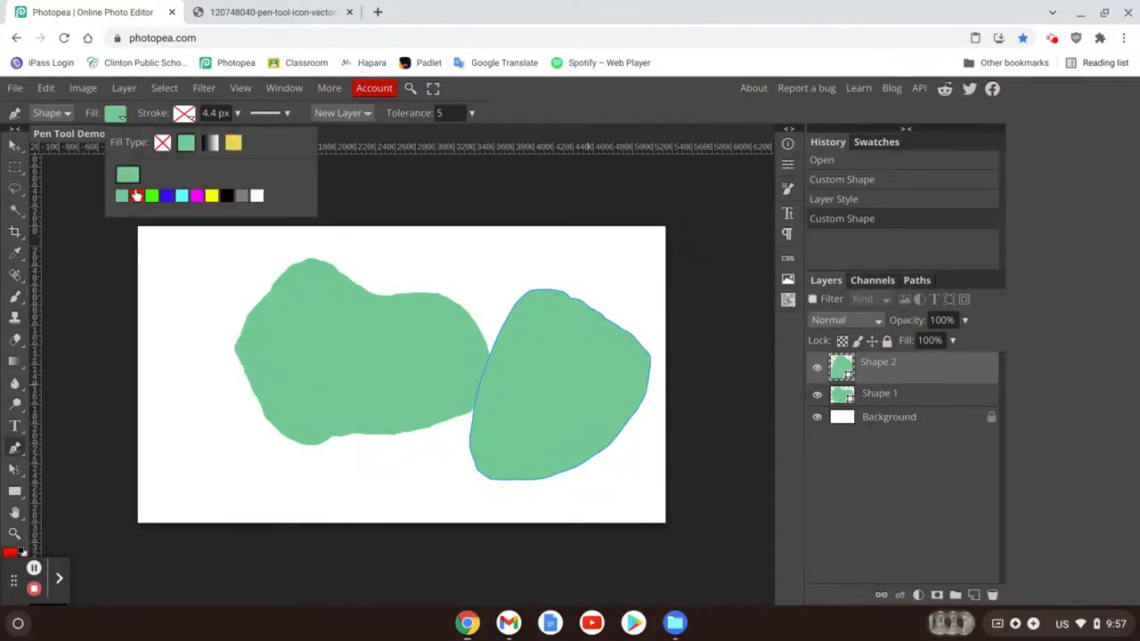
left_click(164, 200)
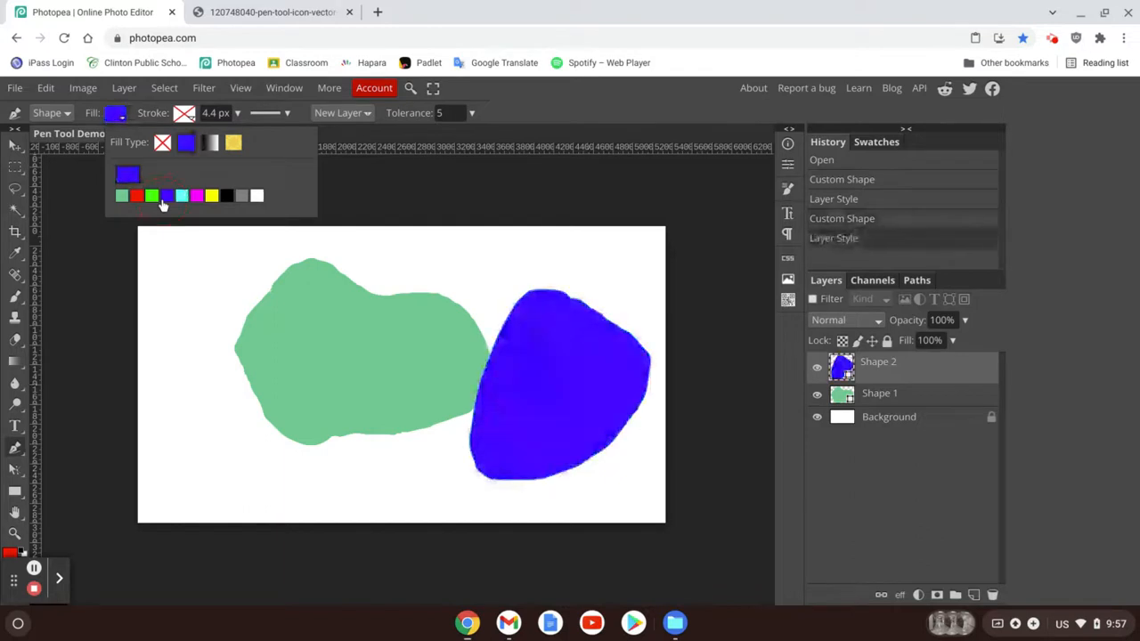
left_click(122, 117)
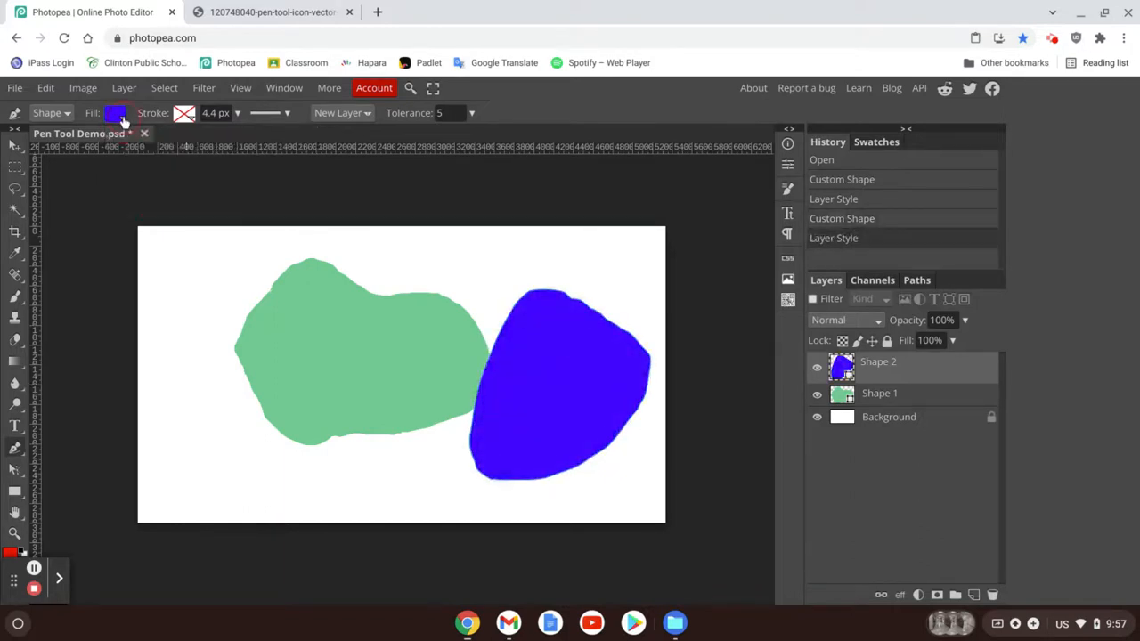
Delete both freehand shape layers, Shape 1 and Shape 2, leaving the Background layer.
left_click(926, 398)
left_click(910, 368)
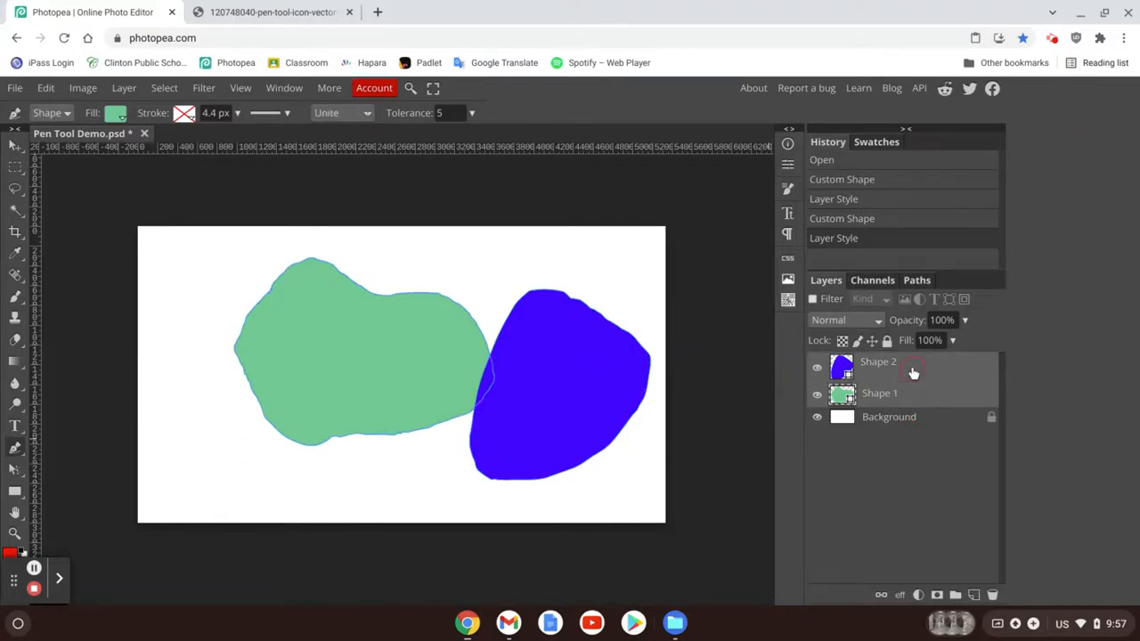
right_click(912, 372)
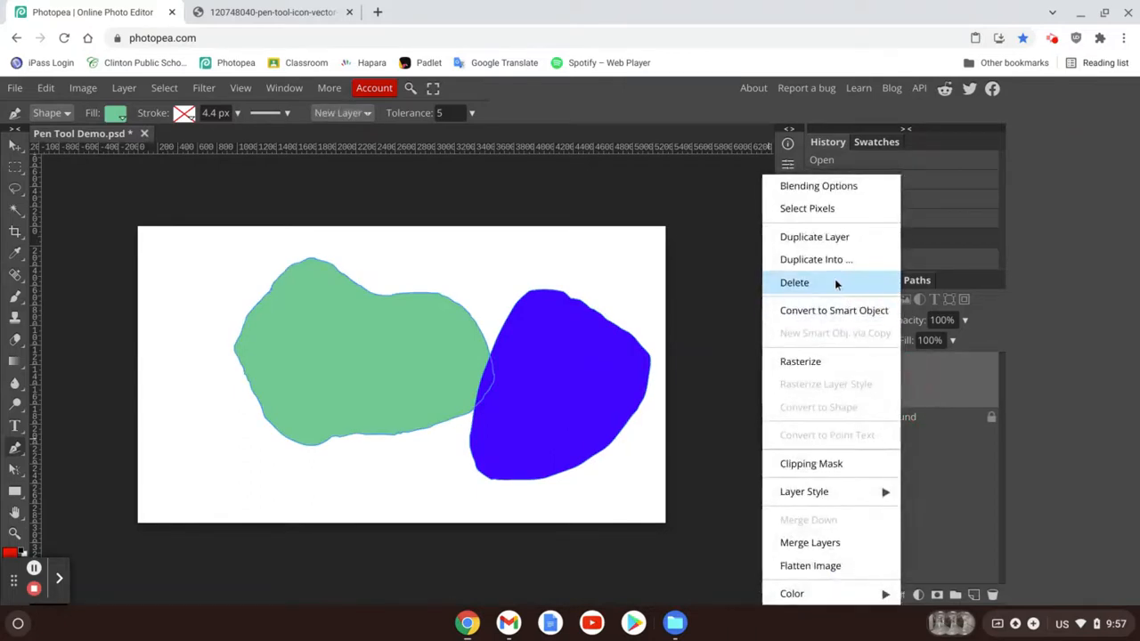
left_click(838, 283)
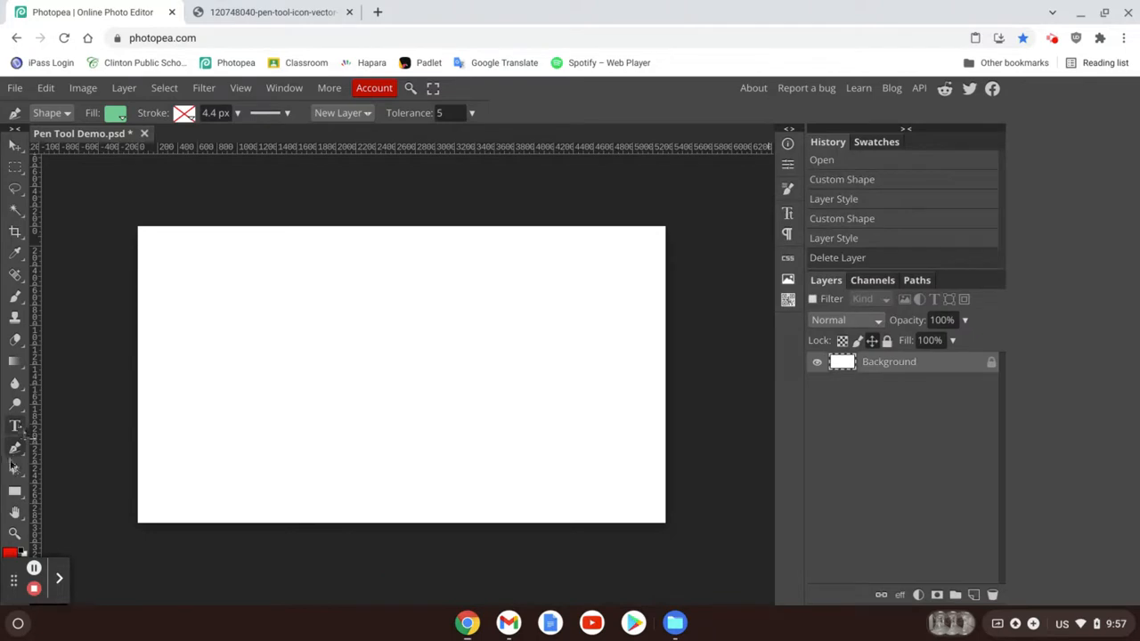
Start a path with the regular Pen tool by drawing a long, nearly horizontal straight edge across the upper part of the canvas.
left_click(15, 453)
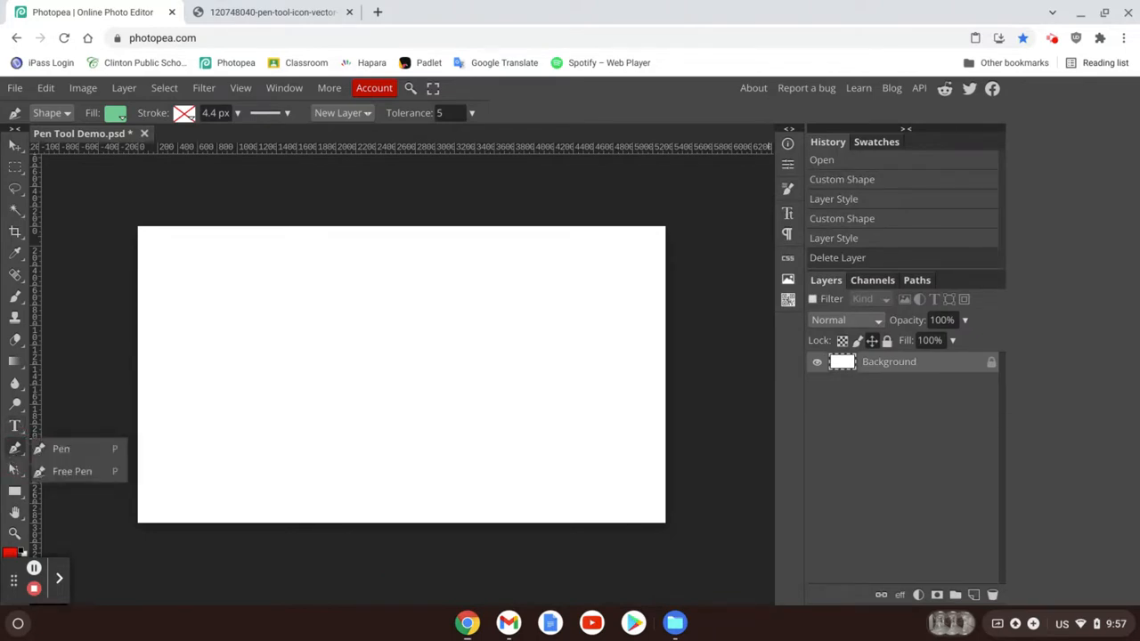
left_click(51, 451)
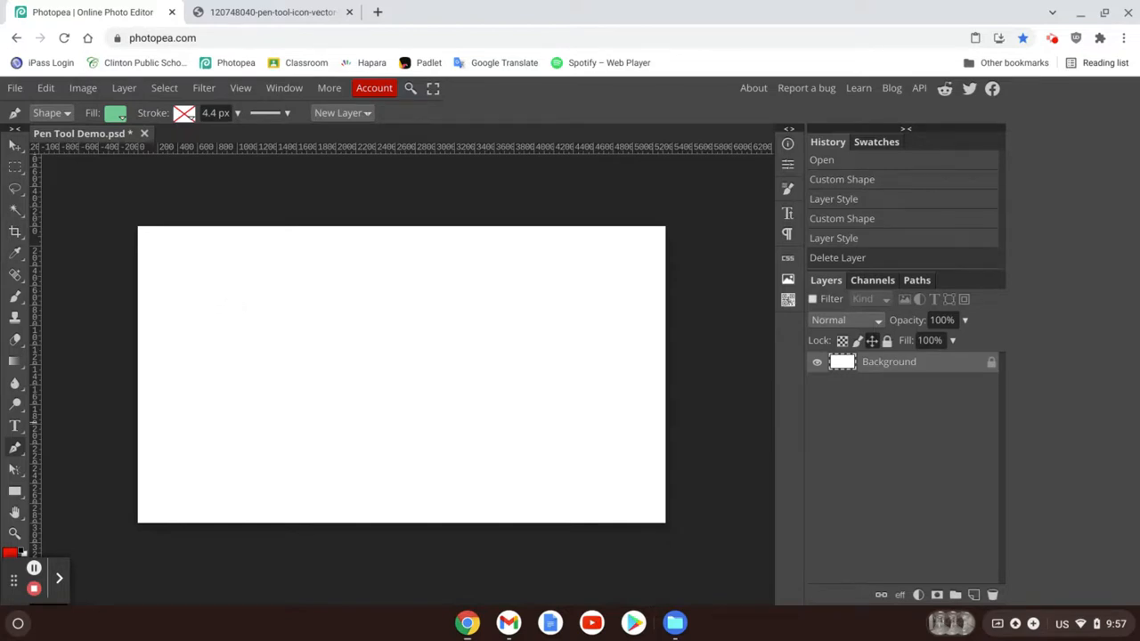
left_click(222, 287)
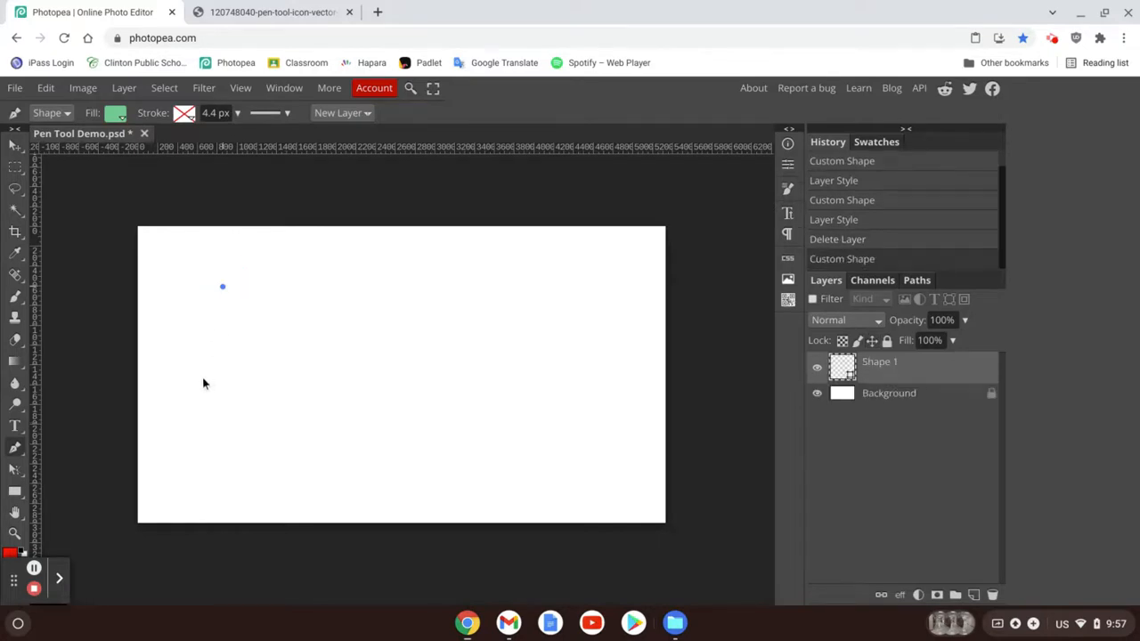
left_click(504, 290)
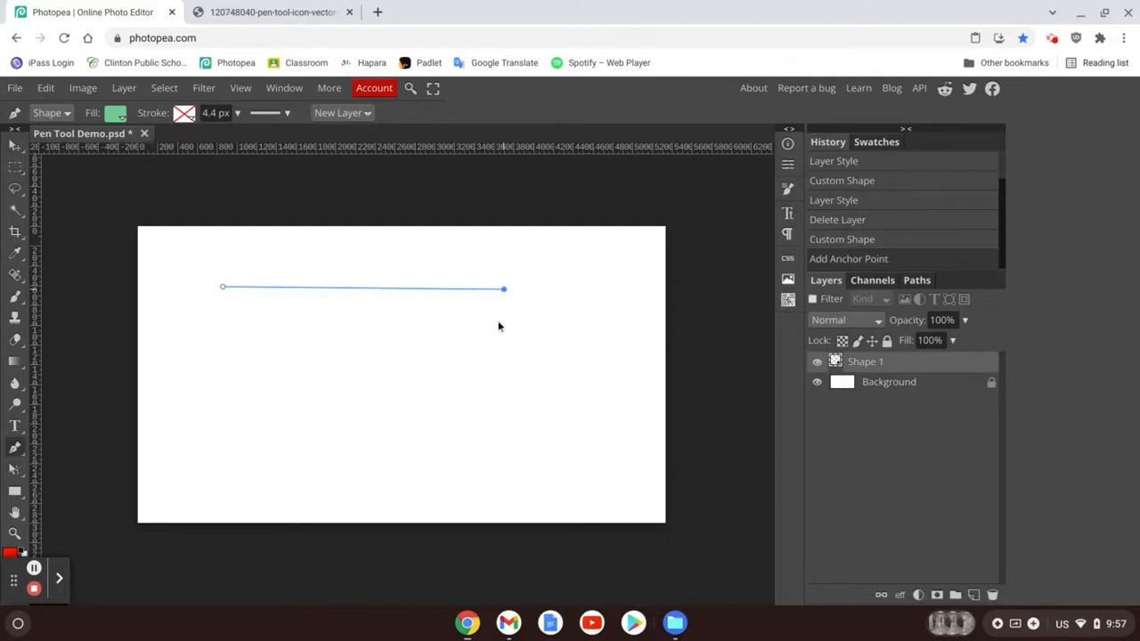
Add a third anchor point at the lower right and pull out its direction handles so the segment bulges outward to the right.
left_click(564, 422)
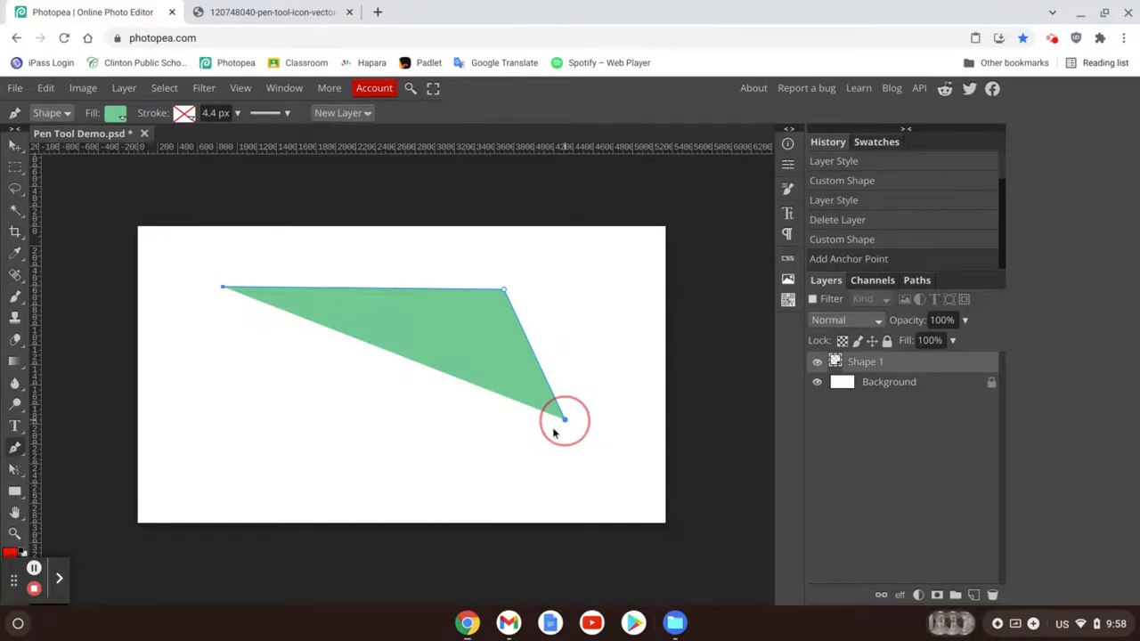
left_click_drag(564, 420, 481, 563)
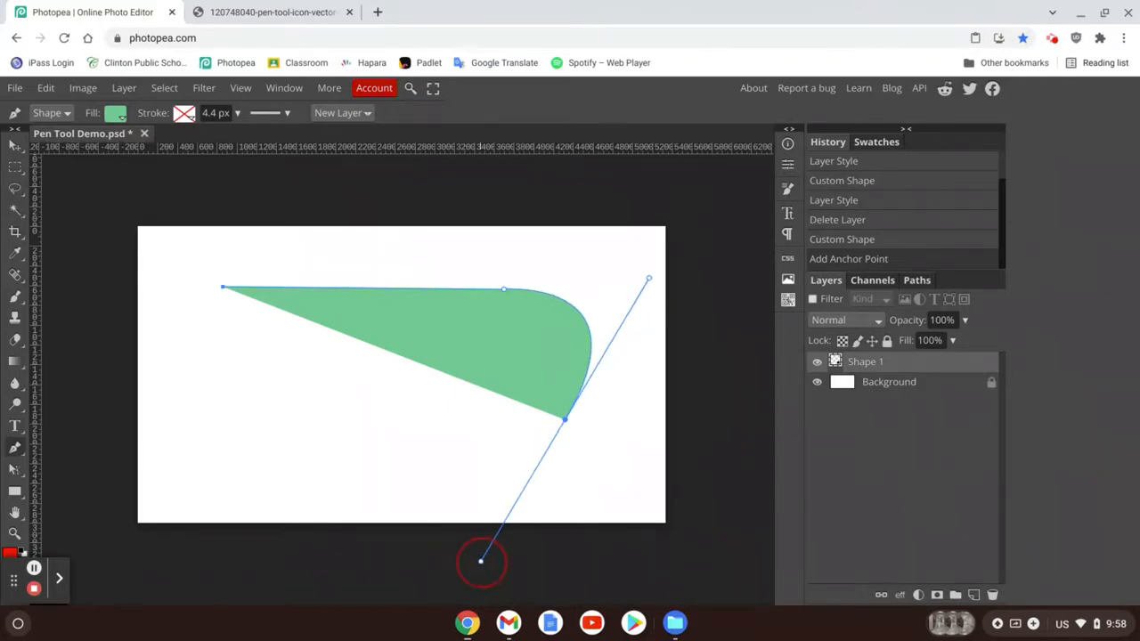
left_click_drag(481, 561, 521, 578)
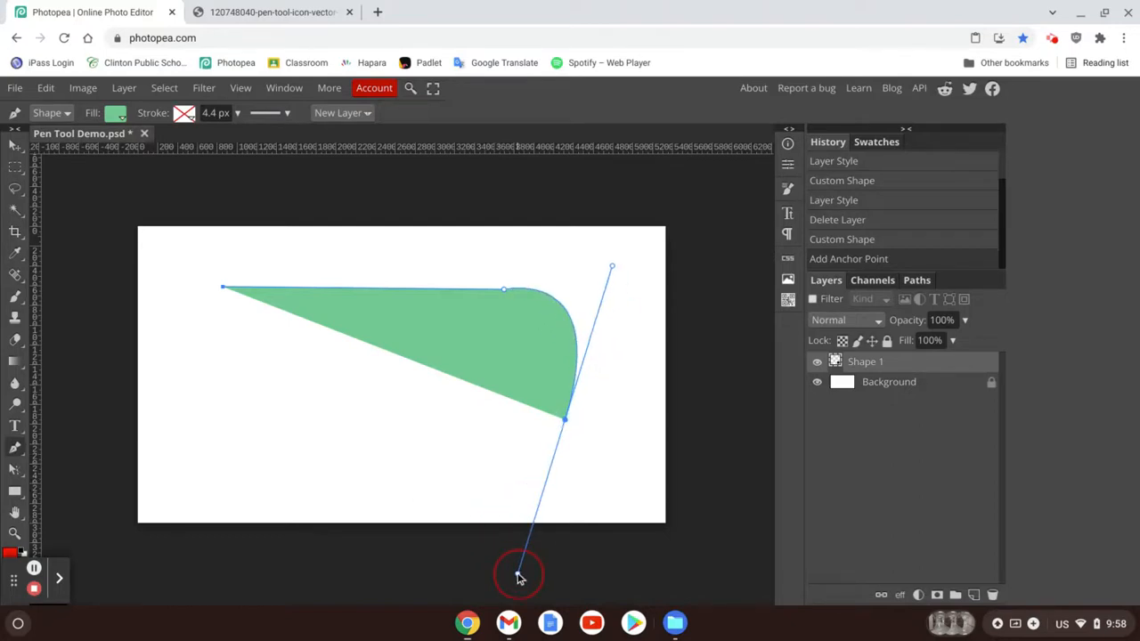
left_click_drag(517, 573, 521, 566)
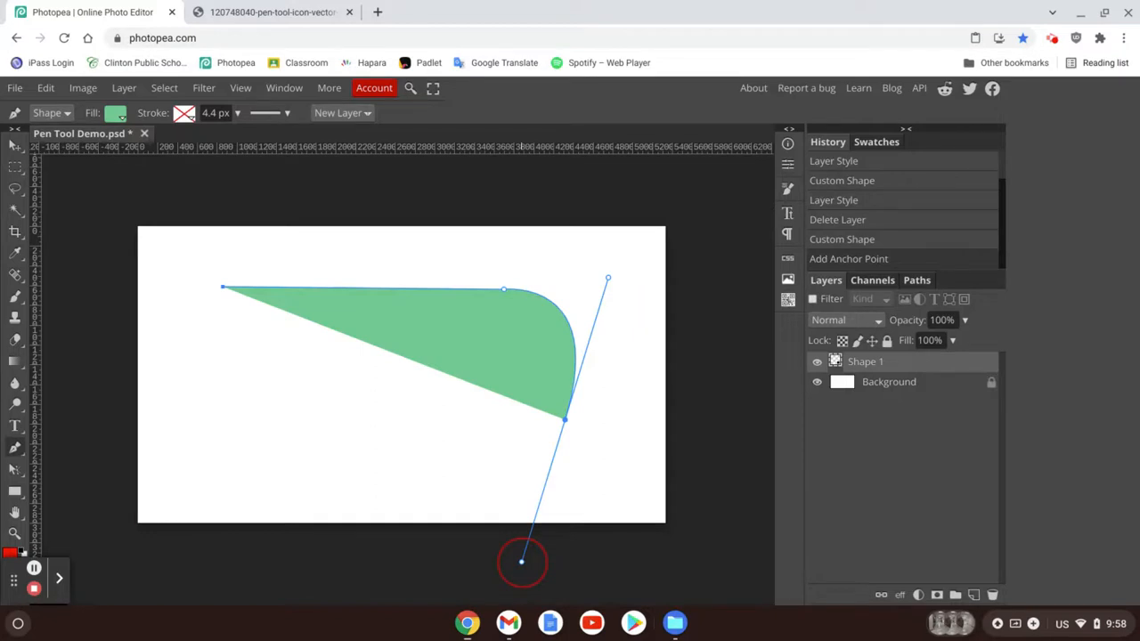
left_click_drag(521, 561, 523, 565)
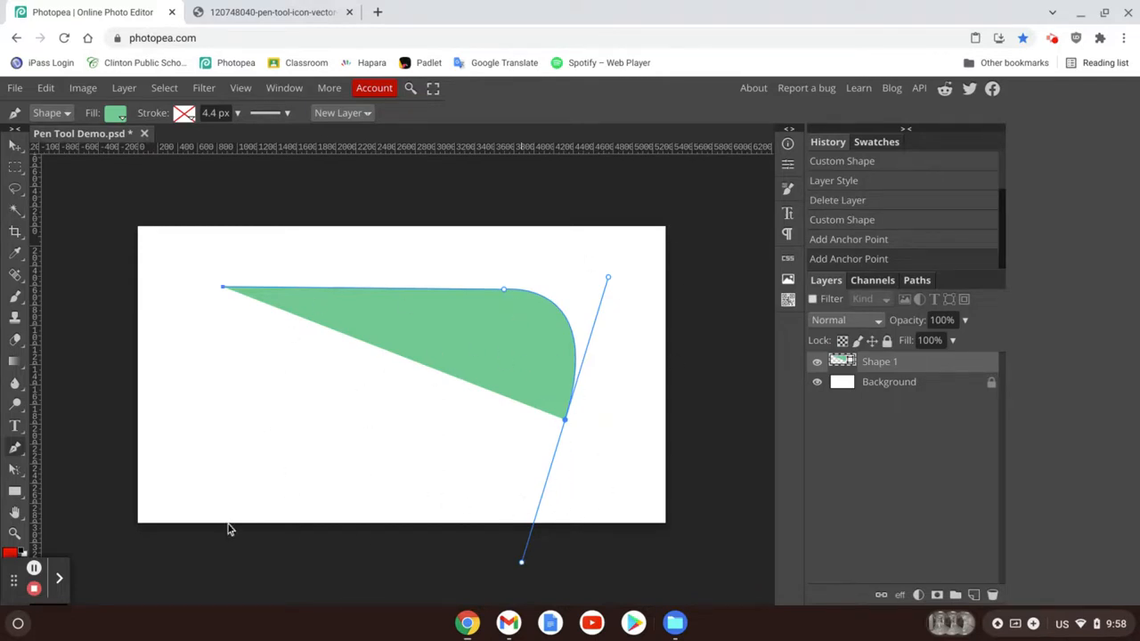
Continue the green shape's path leftward with a curved bottom segment, a short straight edge and a longer, nearly horizontal edge.
left_click(382, 459)
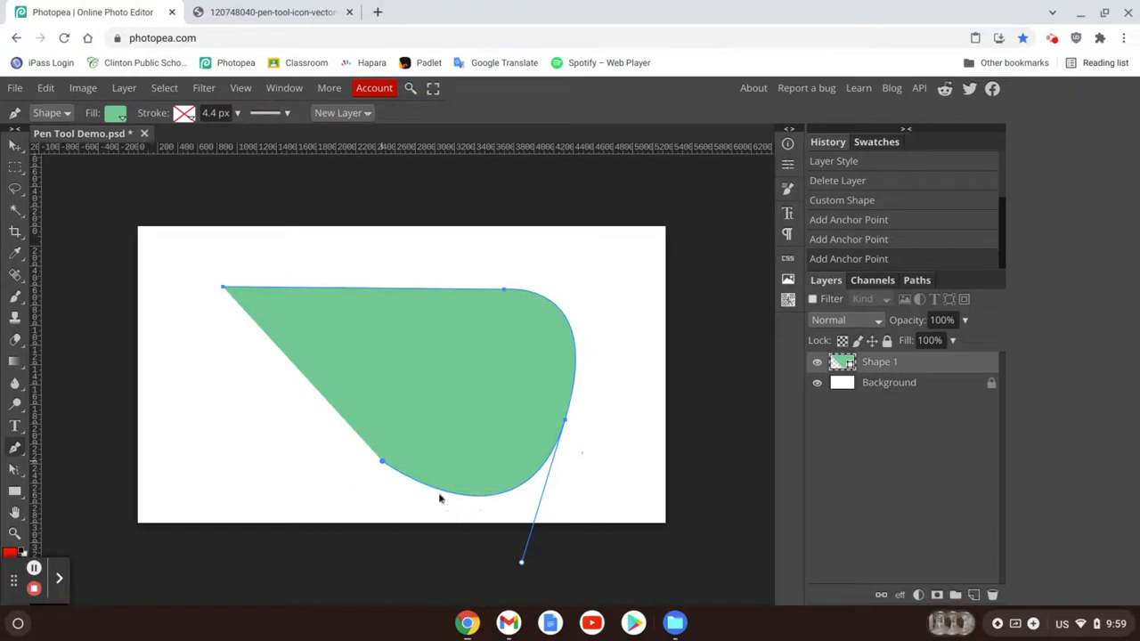
left_click(372, 453)
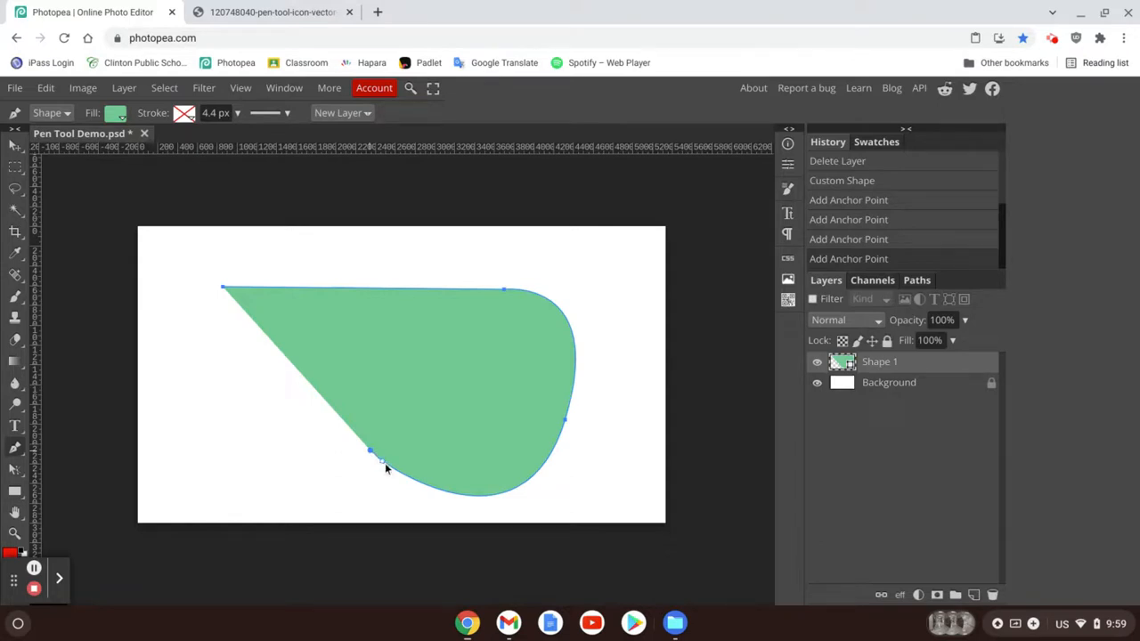
scroll(384, 462, "up", 3)
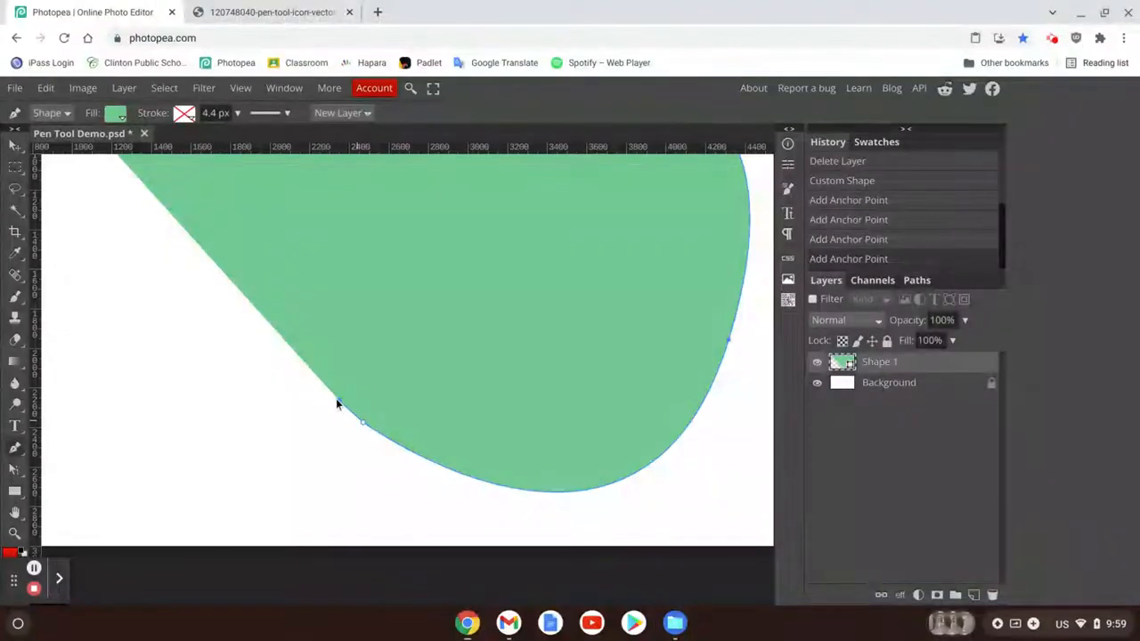
left_click(181, 412)
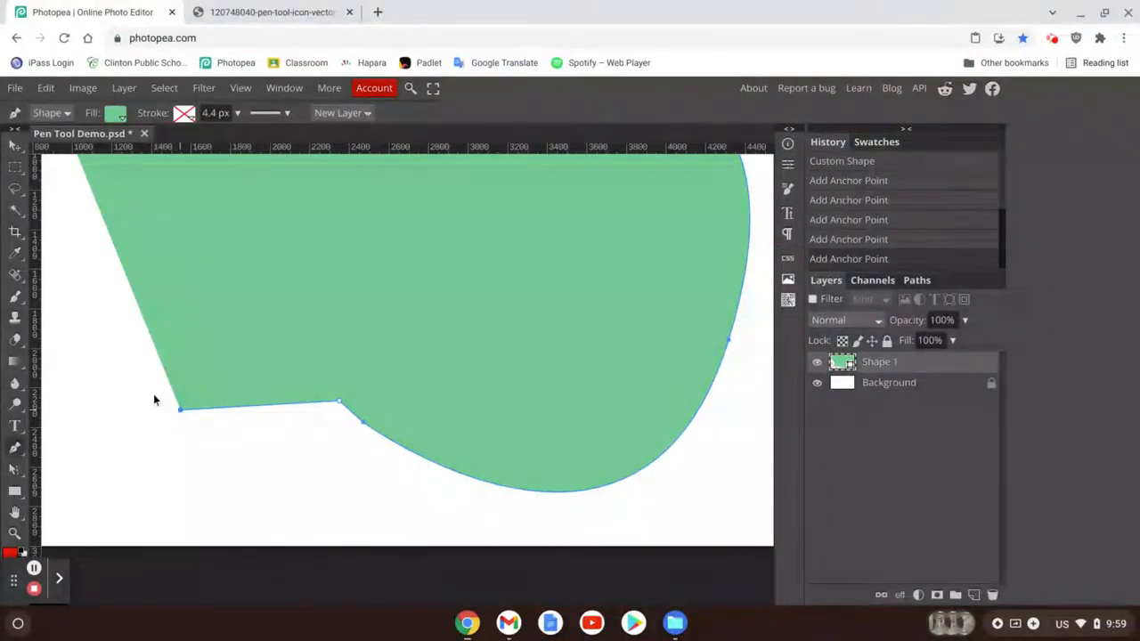
Round the path's lower-left corner with a smooth anchor point, and add another anchor just above it on the left side.
scroll(153, 400, "left", 1)
scroll(154, 399, "left", 2)
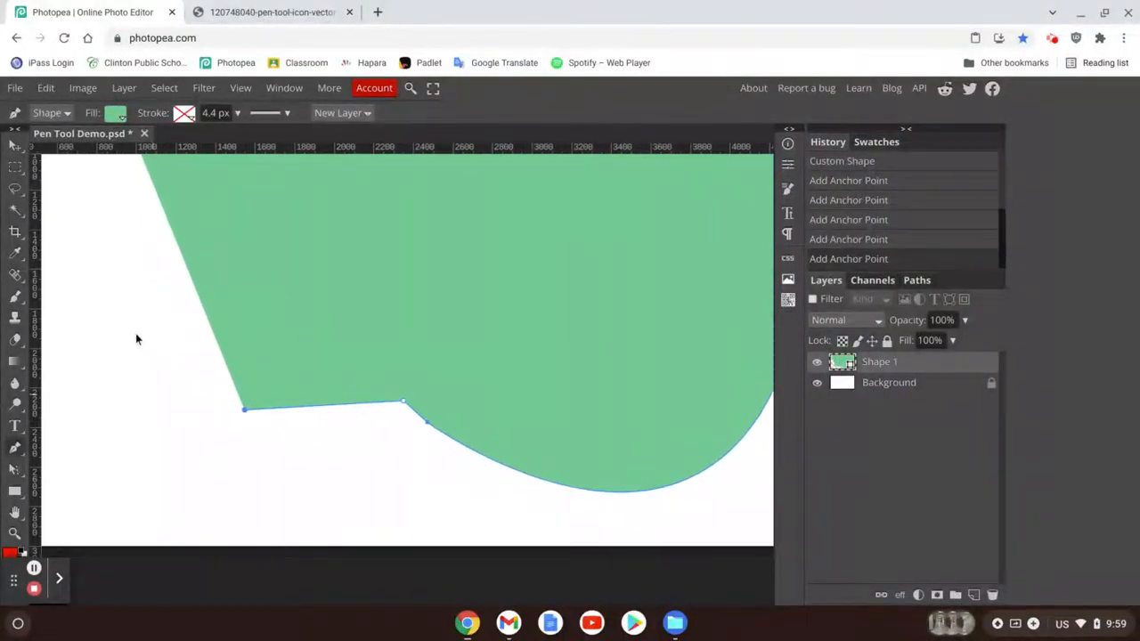
left_click_drag(135, 333, 120, 243)
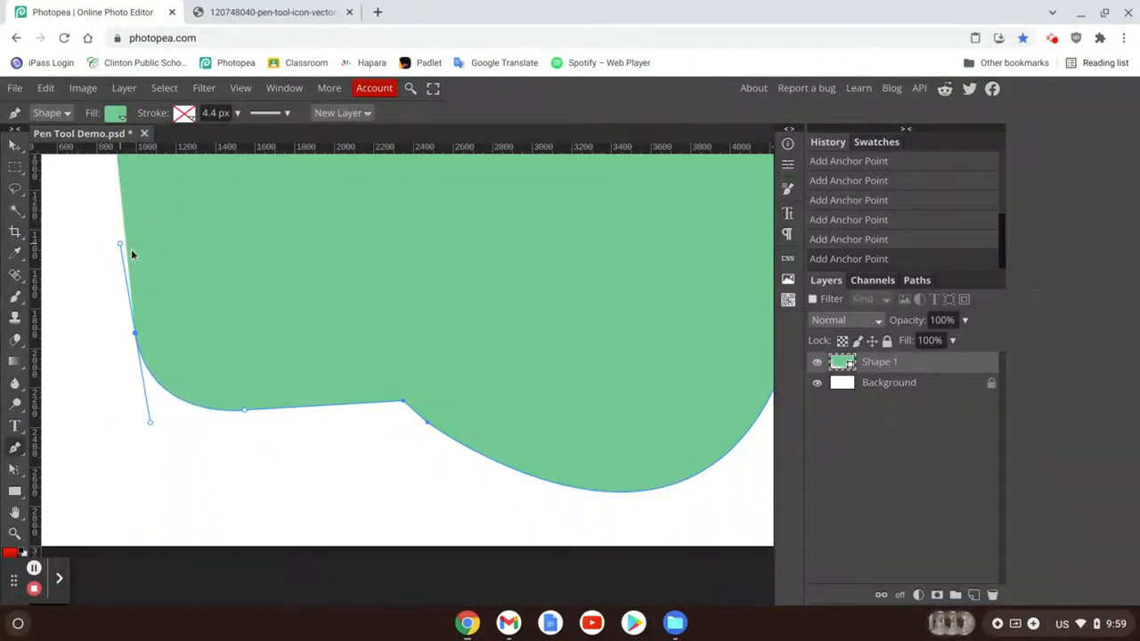
scroll(132, 257, "up", 1)
scroll(133, 261, "down", 4)
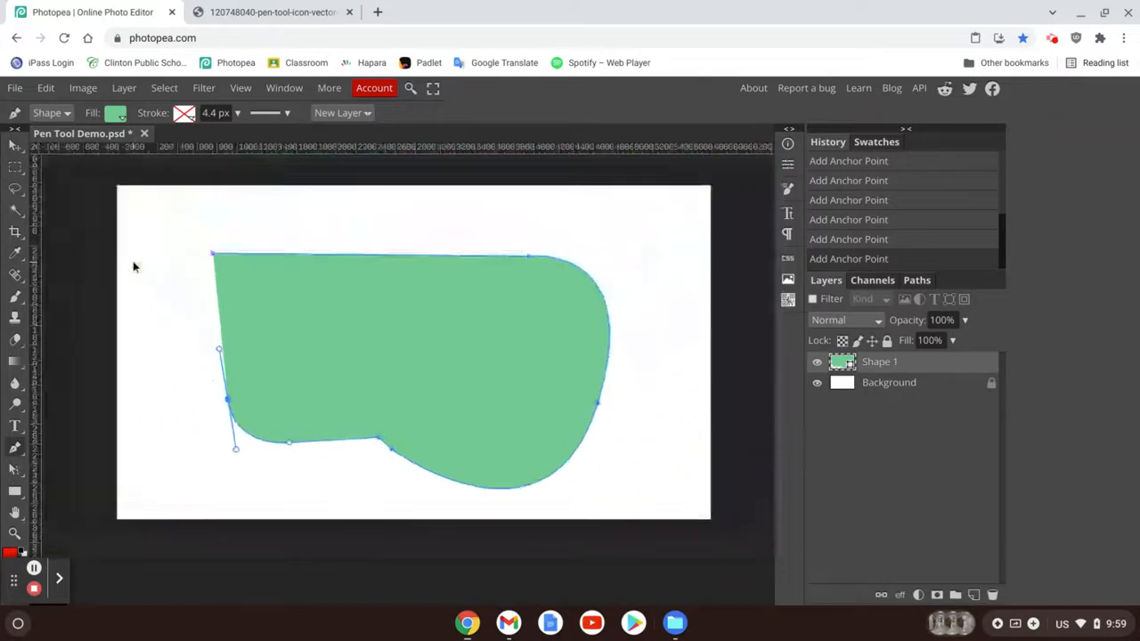
left_click(232, 396)
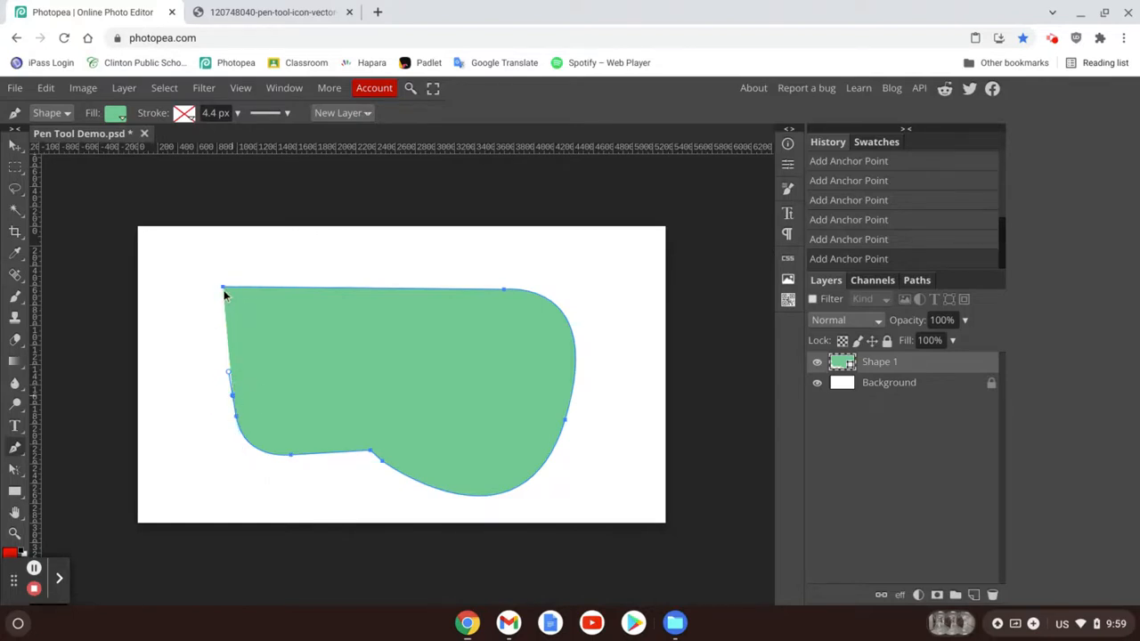
left_click_drag(222, 288, 303, 291)
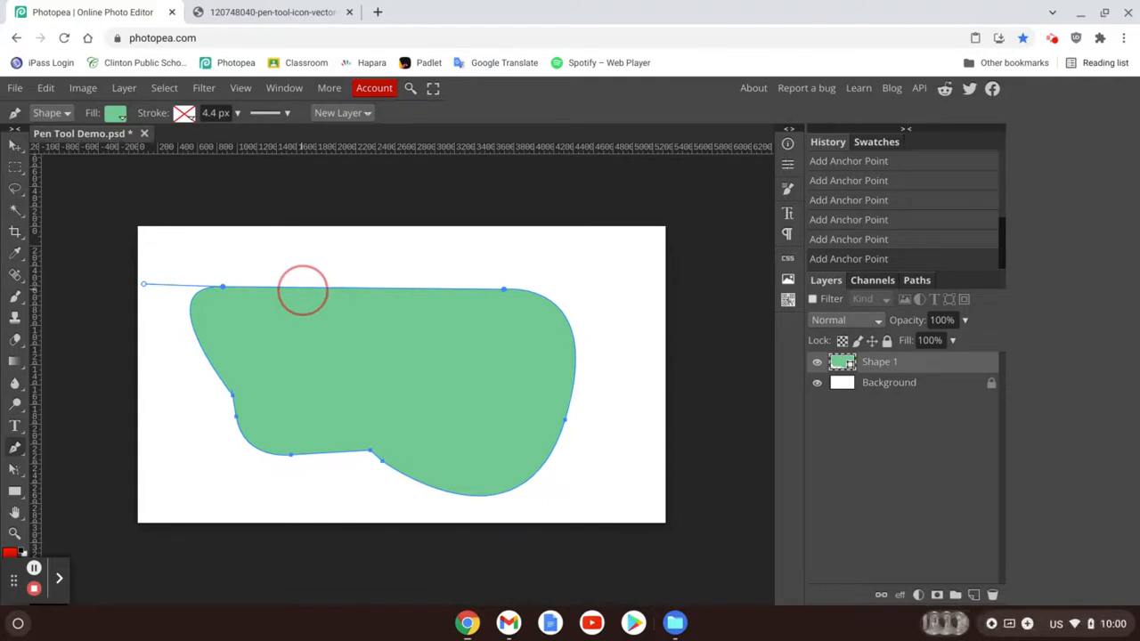
left_click(223, 286)
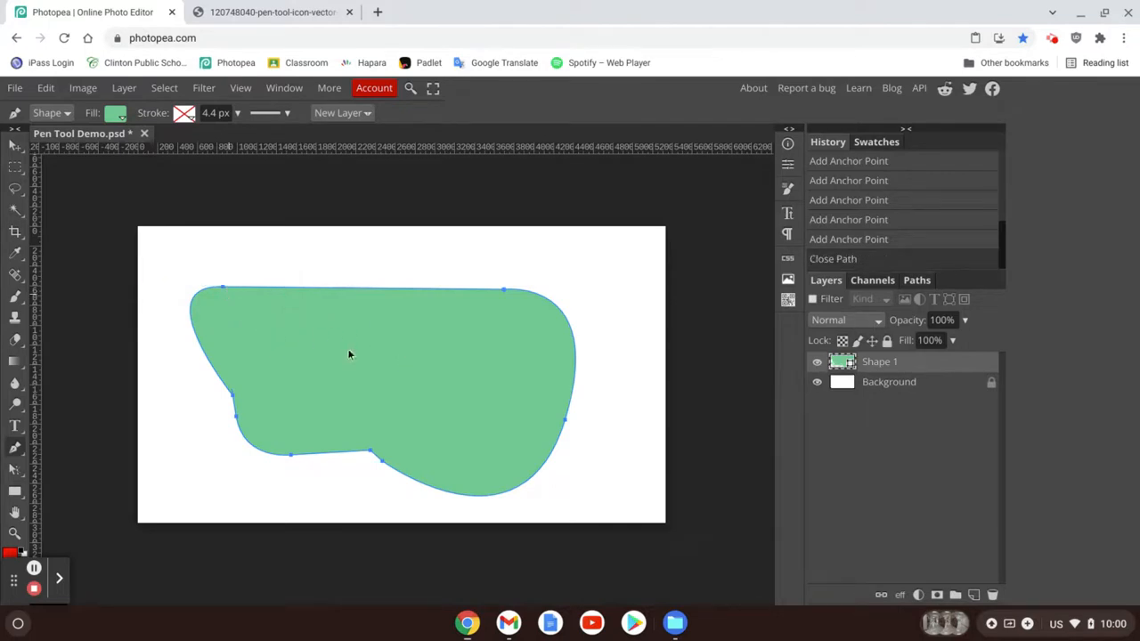
key("ctrl+z")
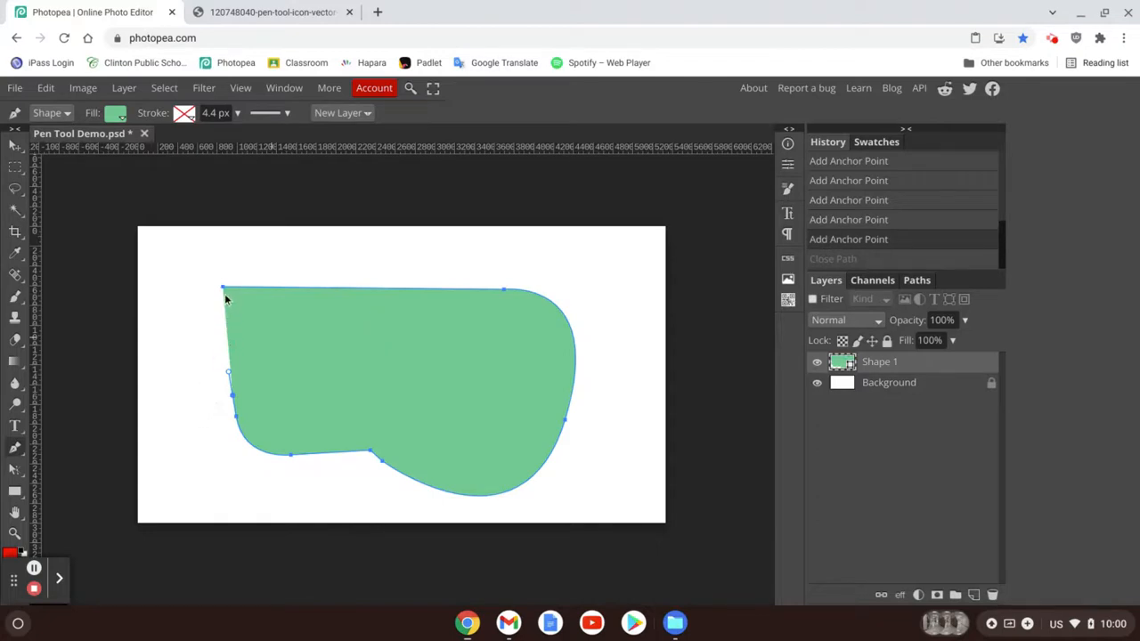
Close the green shape's path at its starting point, pulling out the direction handles to round the upper-left corner.
key("ctrl+plus")
scroll(224, 294, "left", 1)
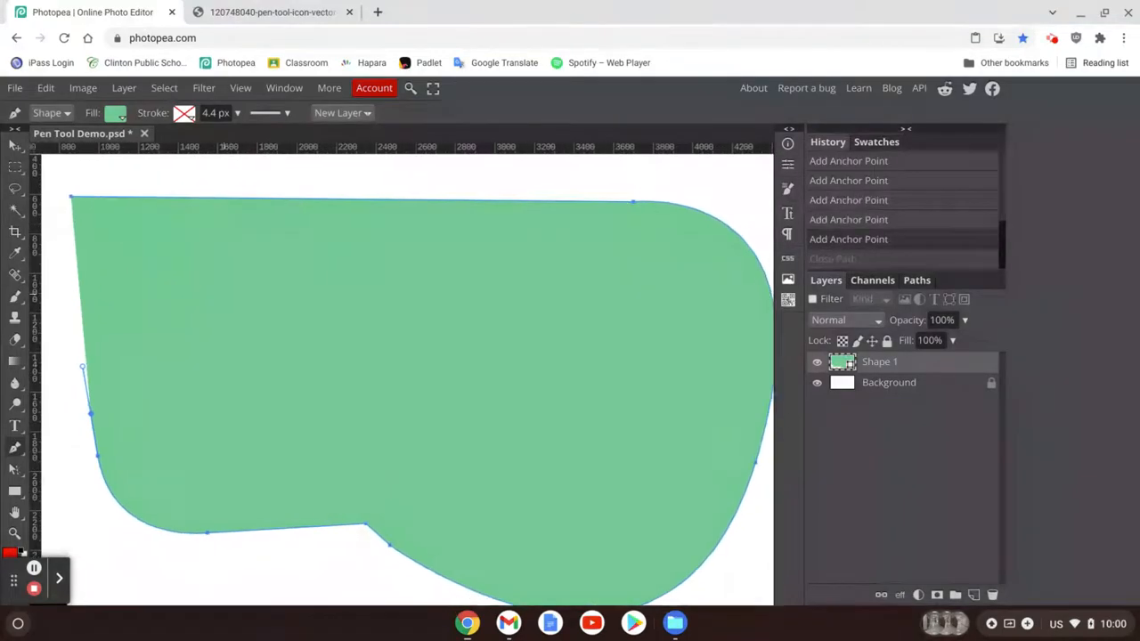
scroll(224, 293, "left", 2)
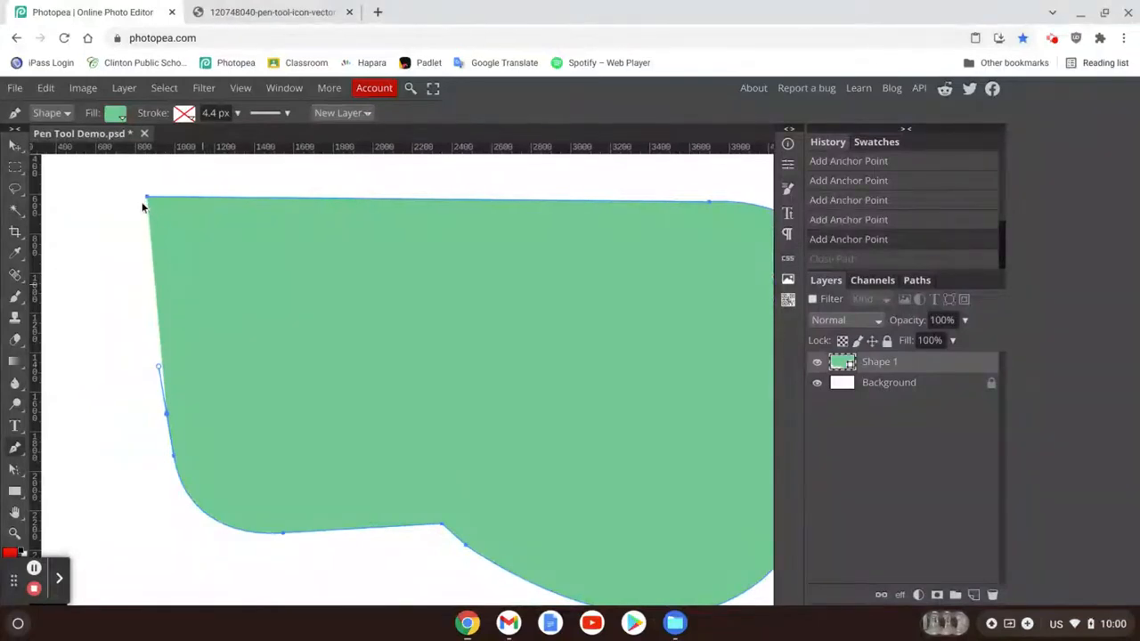
left_click_drag(148, 196, 236, 200)
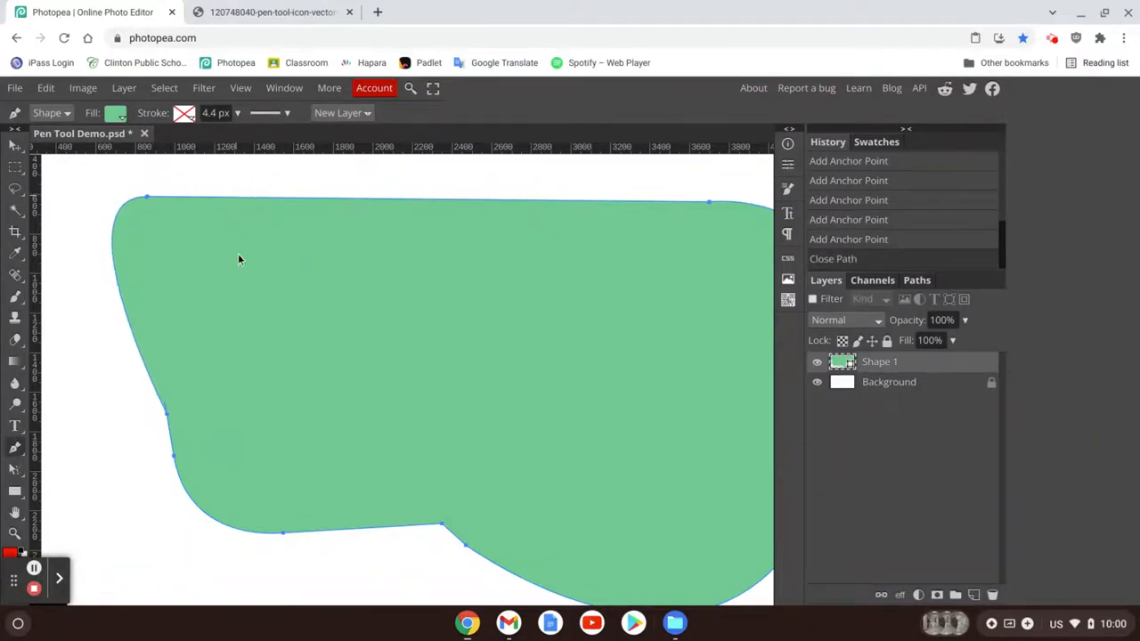
key("ctrl+minus")
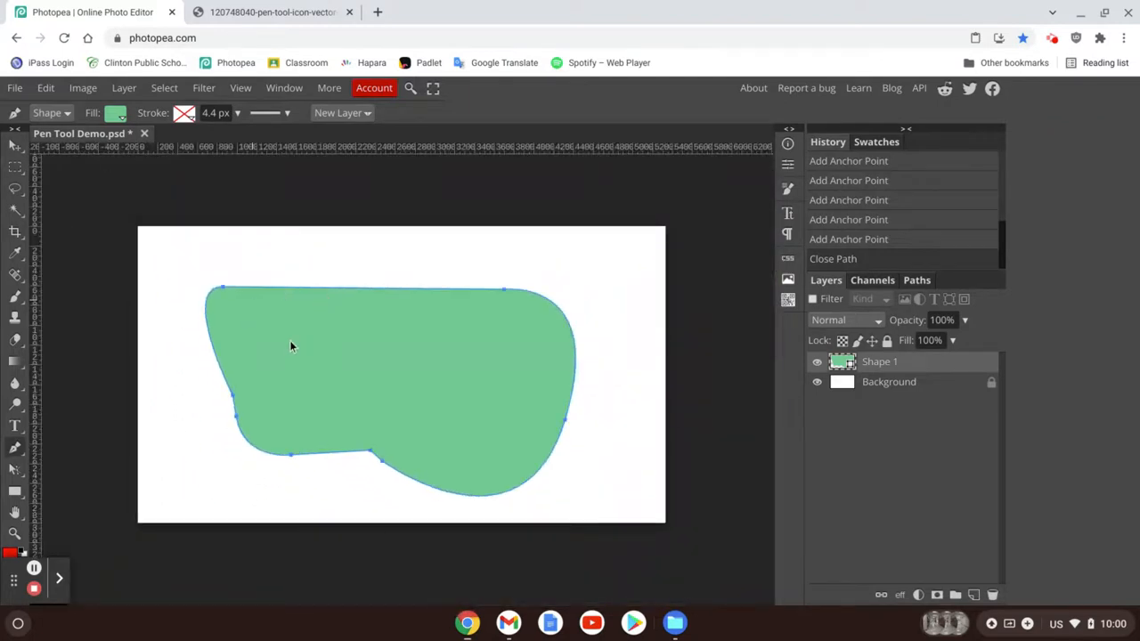
Draw a closed four-sided shape with straight edges over the upper middle of the green shape and fill it with the magenta preset.
left_click(360, 256)
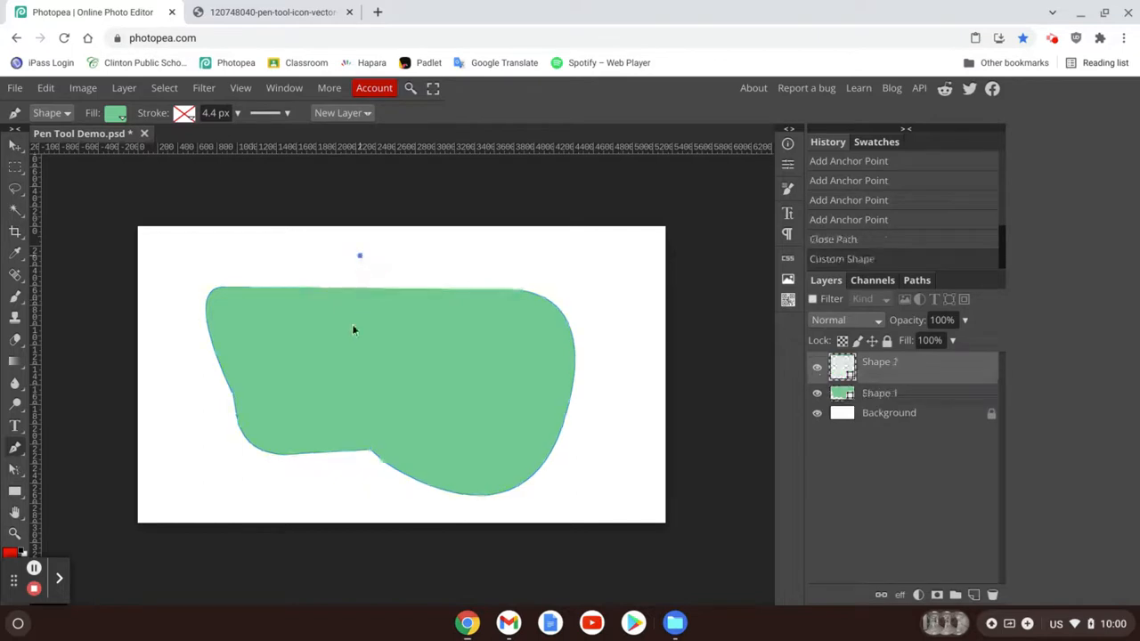
left_click(361, 382)
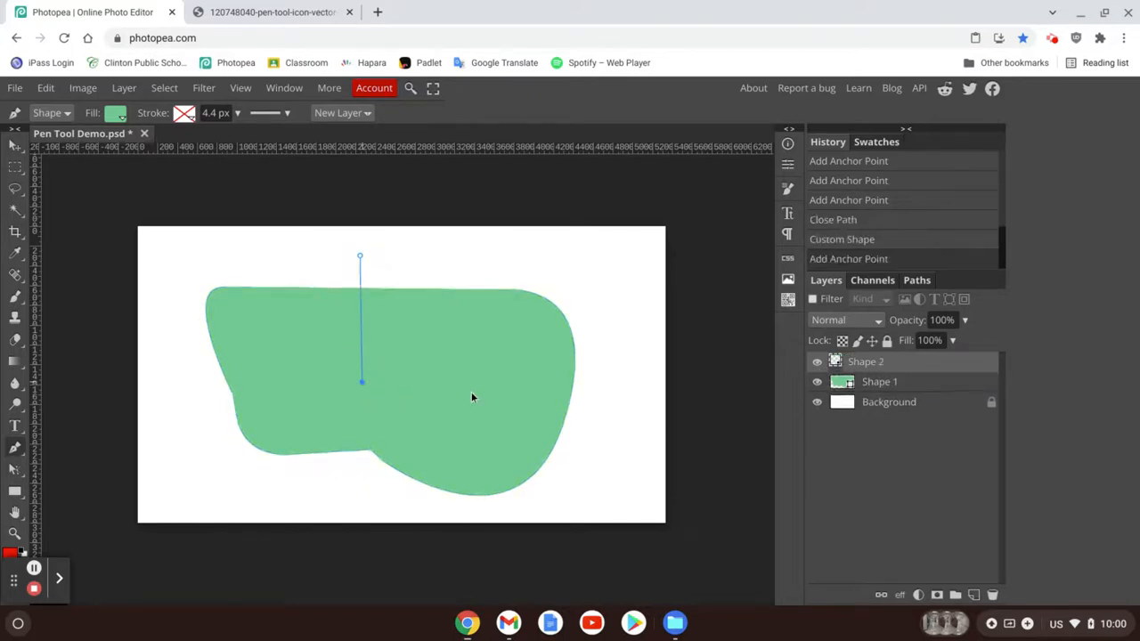
left_click(537, 391)
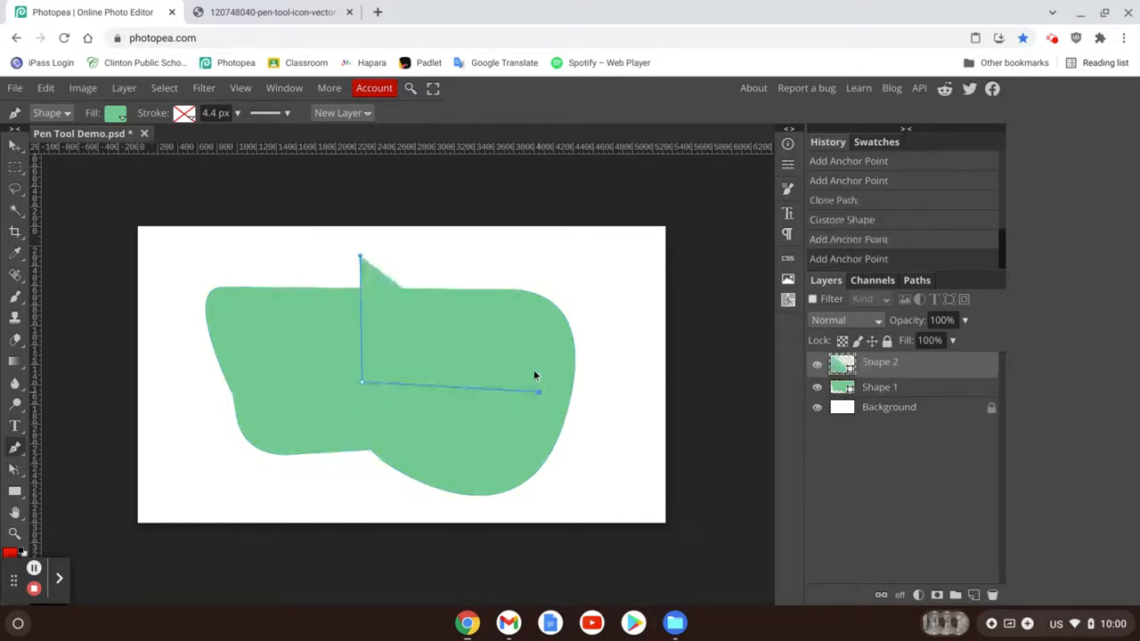
left_click(531, 262)
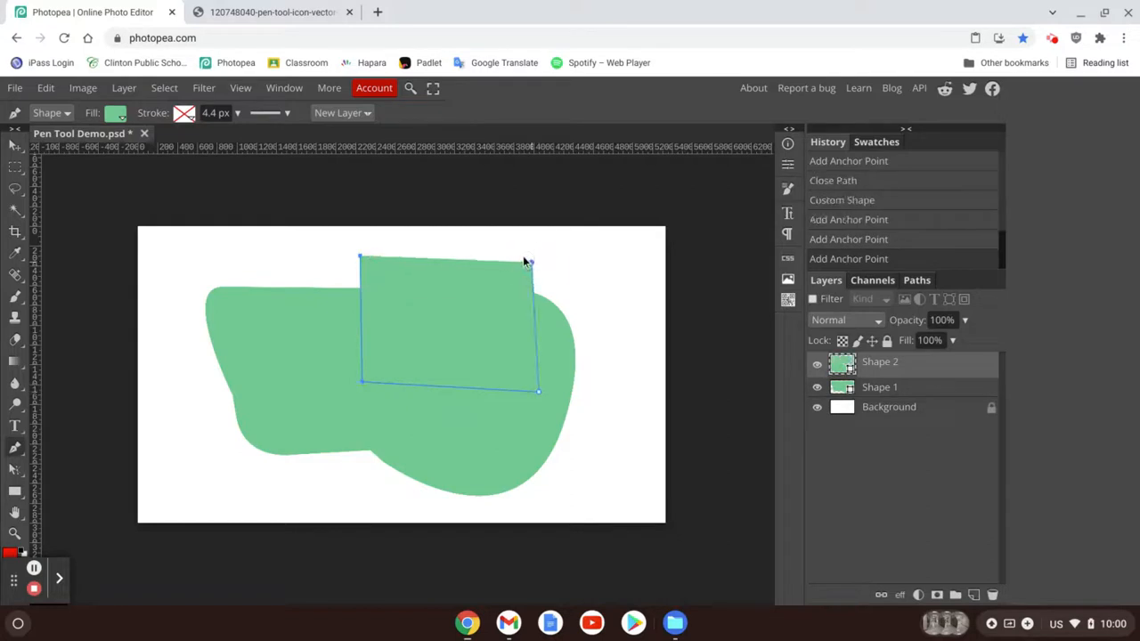
left_click(362, 259)
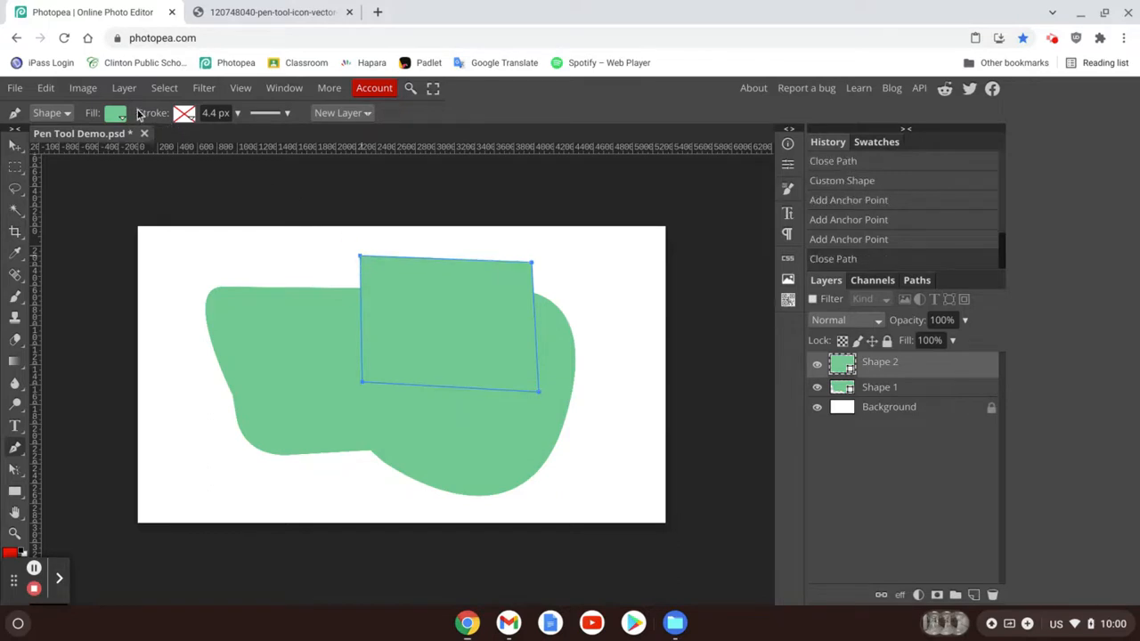
left_click(118, 114)
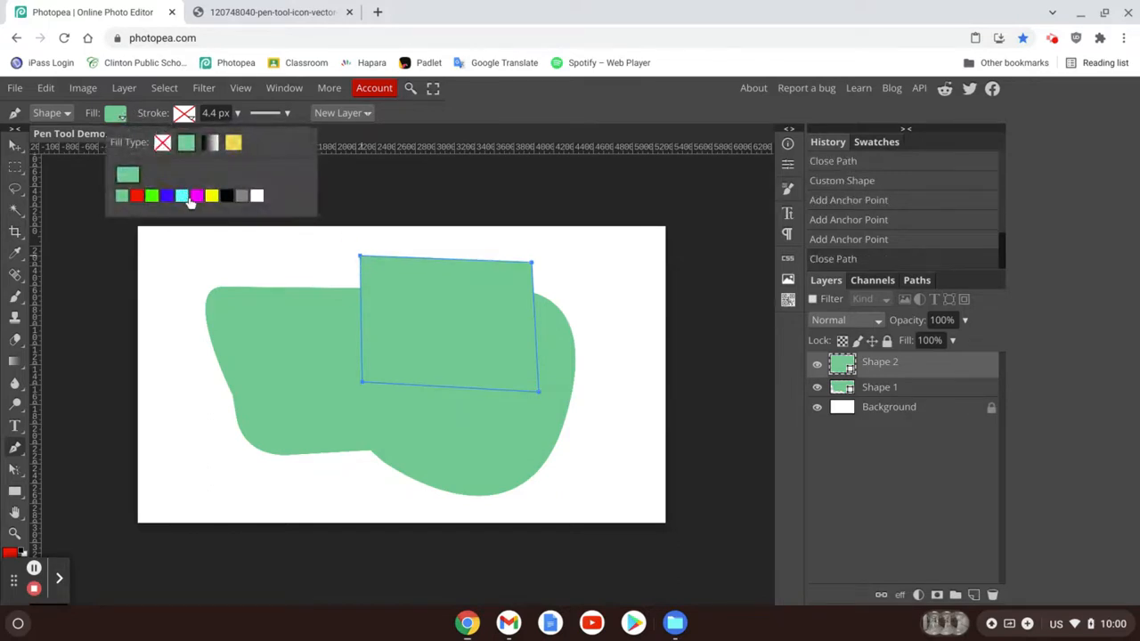
left_click(194, 198)
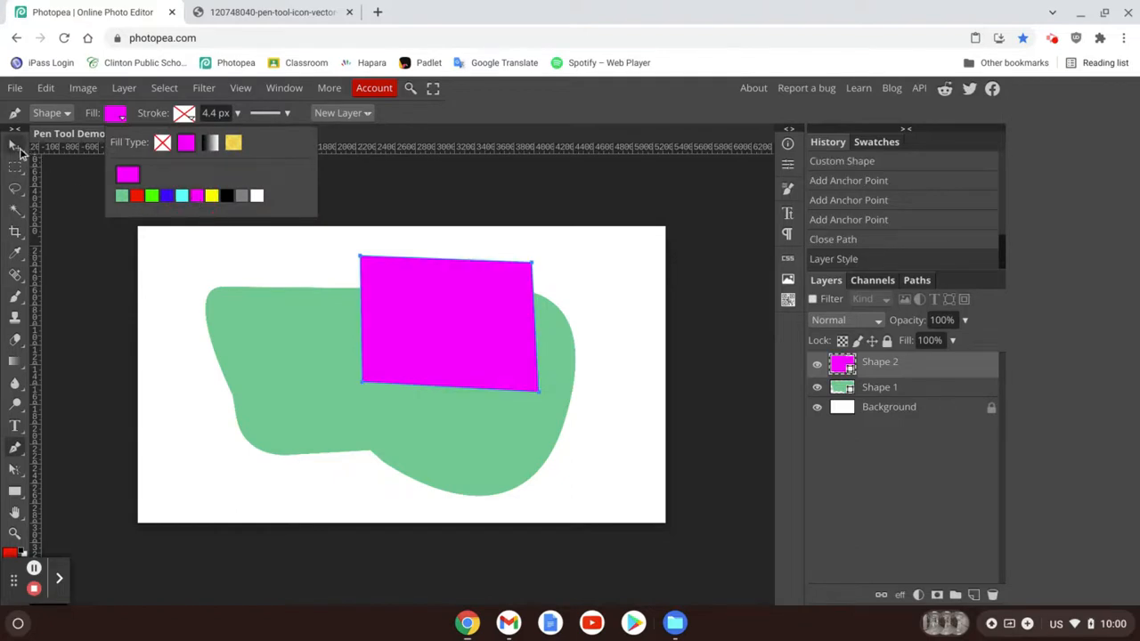
Draw a closed, rounded shape with curved Pen segments over the upper-left part of the green shape, undoing any stray anchor point.
left_click(11, 451)
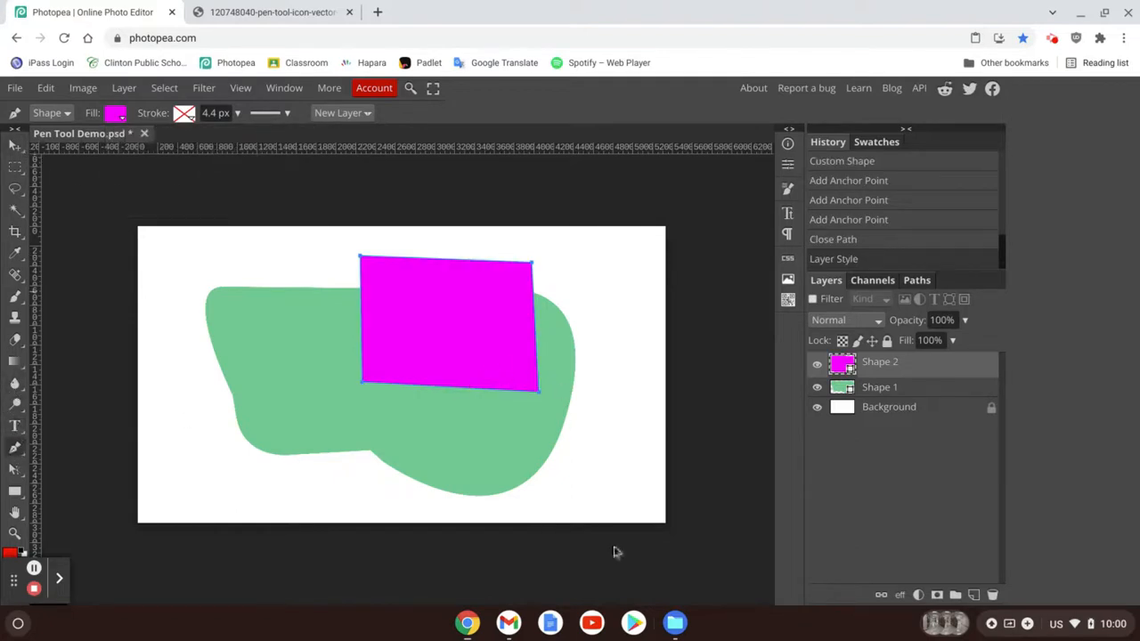
left_click(221, 260)
left_click_drag(283, 333, 269, 423)
left_click(217, 378)
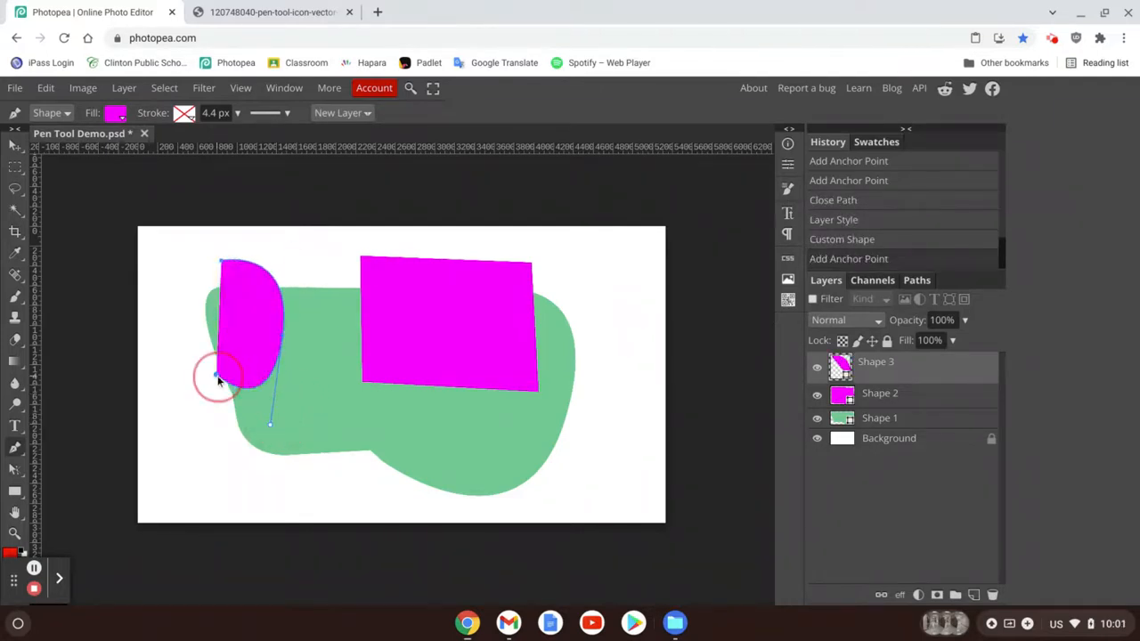
left_click_drag(180, 303, 193, 261)
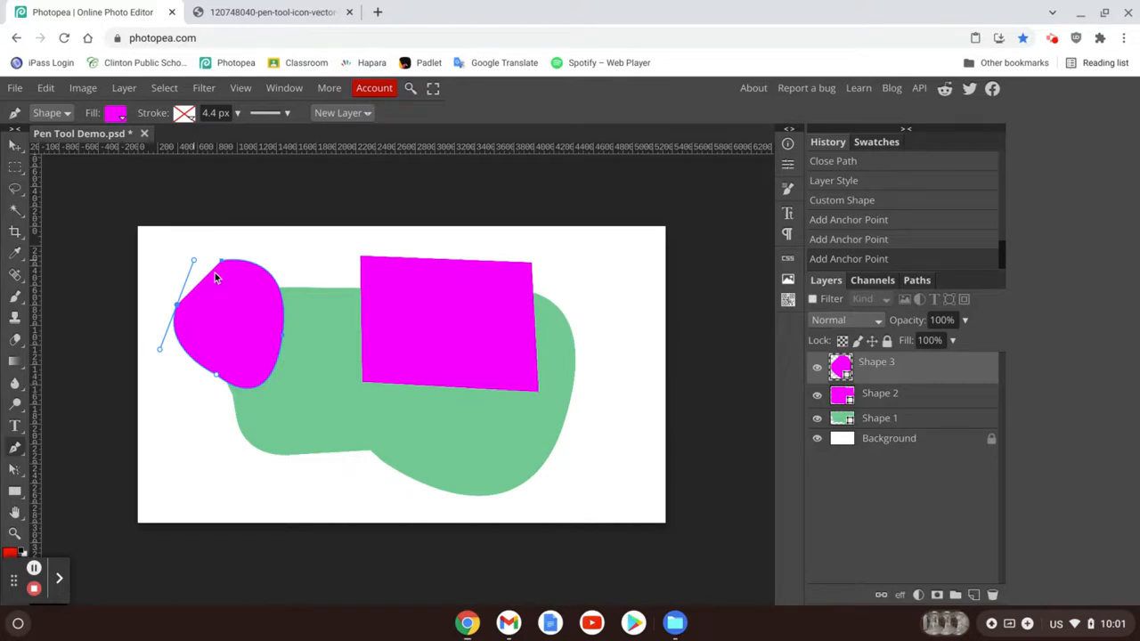
left_click(215, 272)
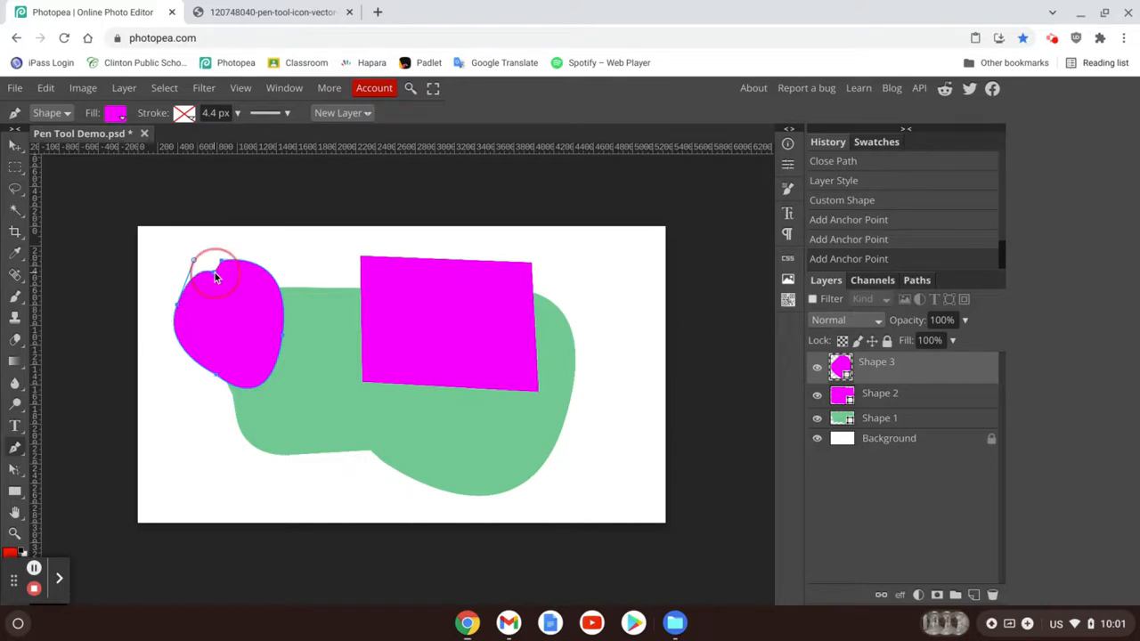
left_click(599, 264)
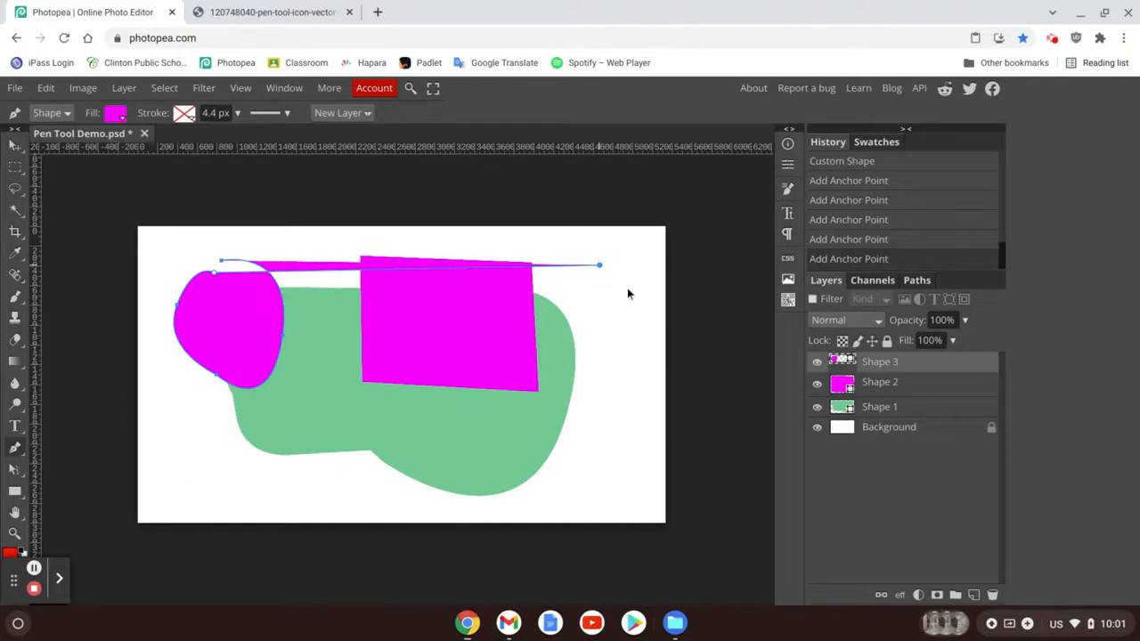
key("ctrl+z")
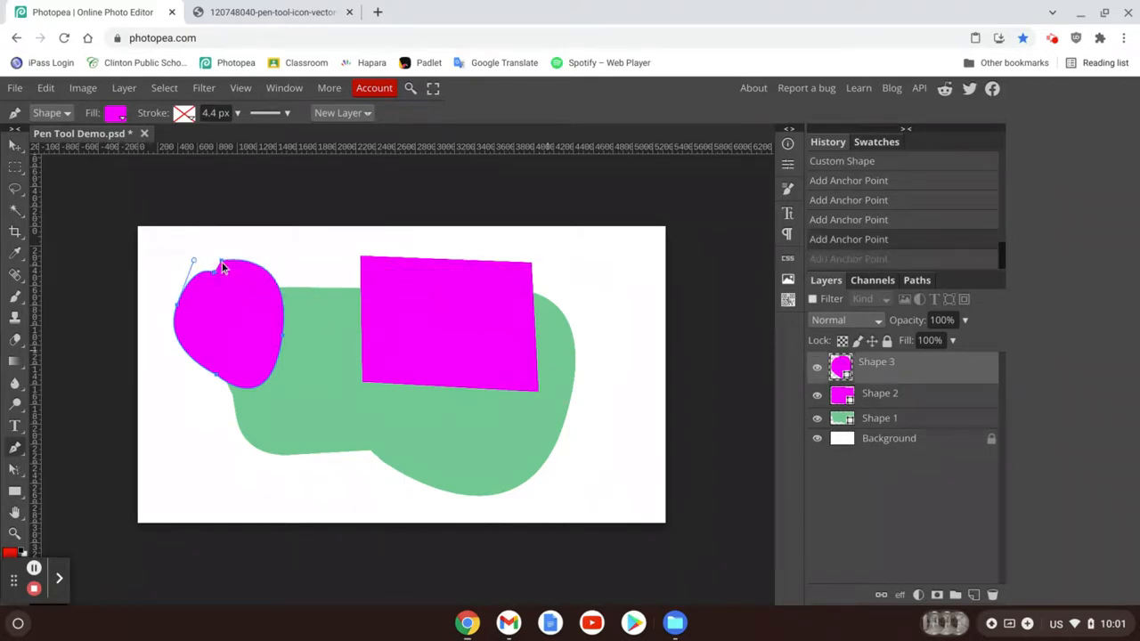
left_click(221, 263)
left_click_drag(236, 264, 236, 258)
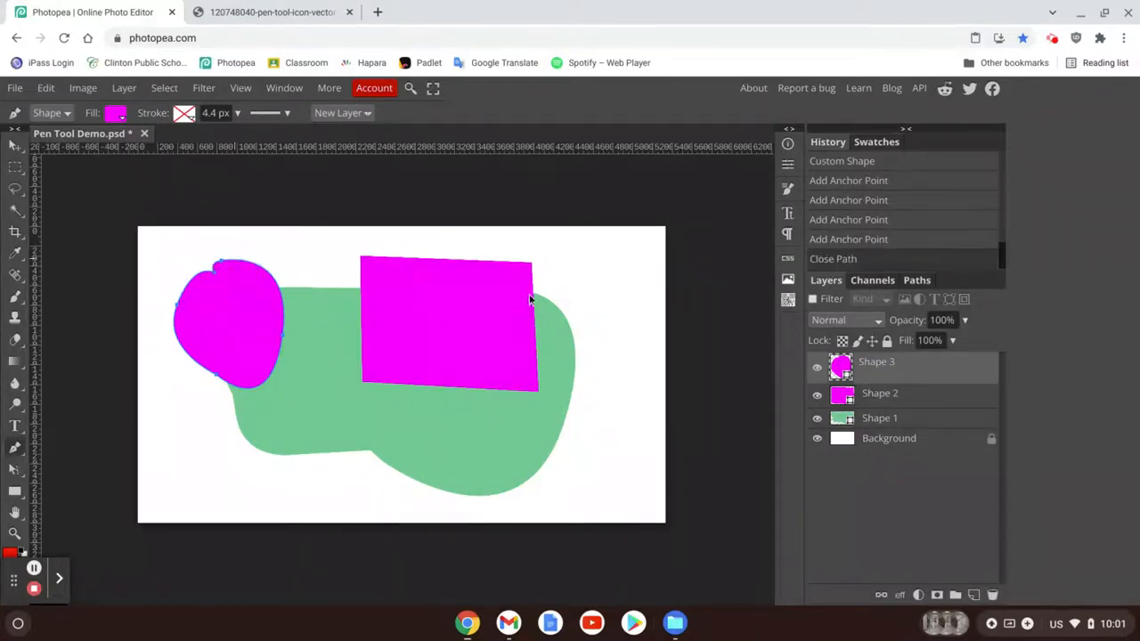
Draw a narrow, closed four-sided shape at the canvas's right side, fill it with the cyan preset, and switch to the Move tool.
left_click_drag(586, 280, 543, 429)
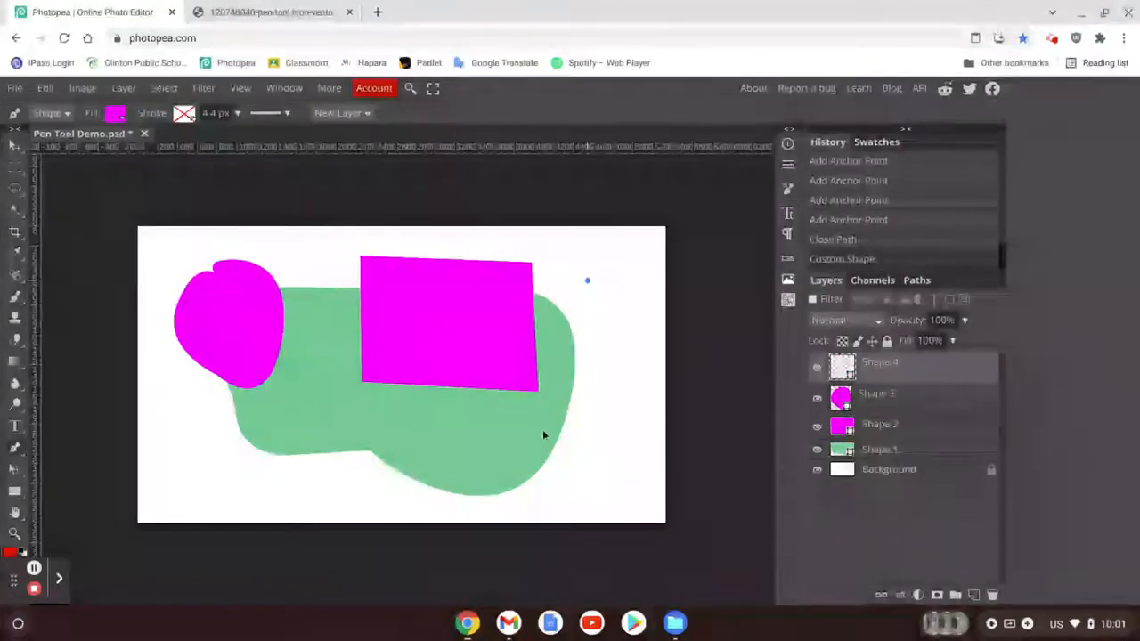
left_click(627, 360)
left_click(607, 259)
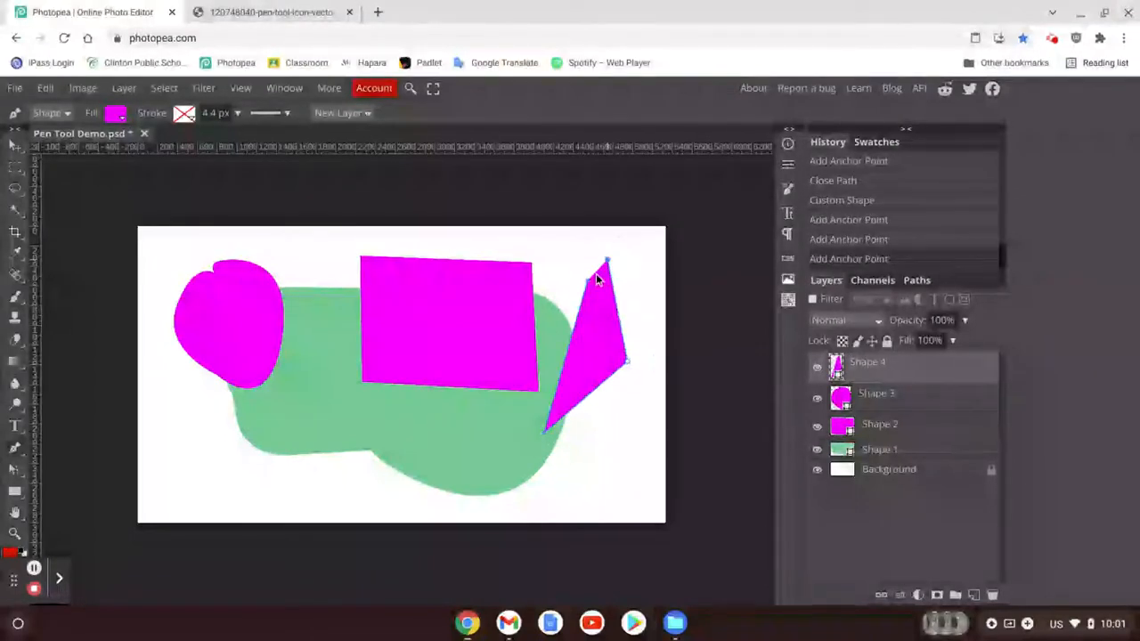
left_click(587, 283)
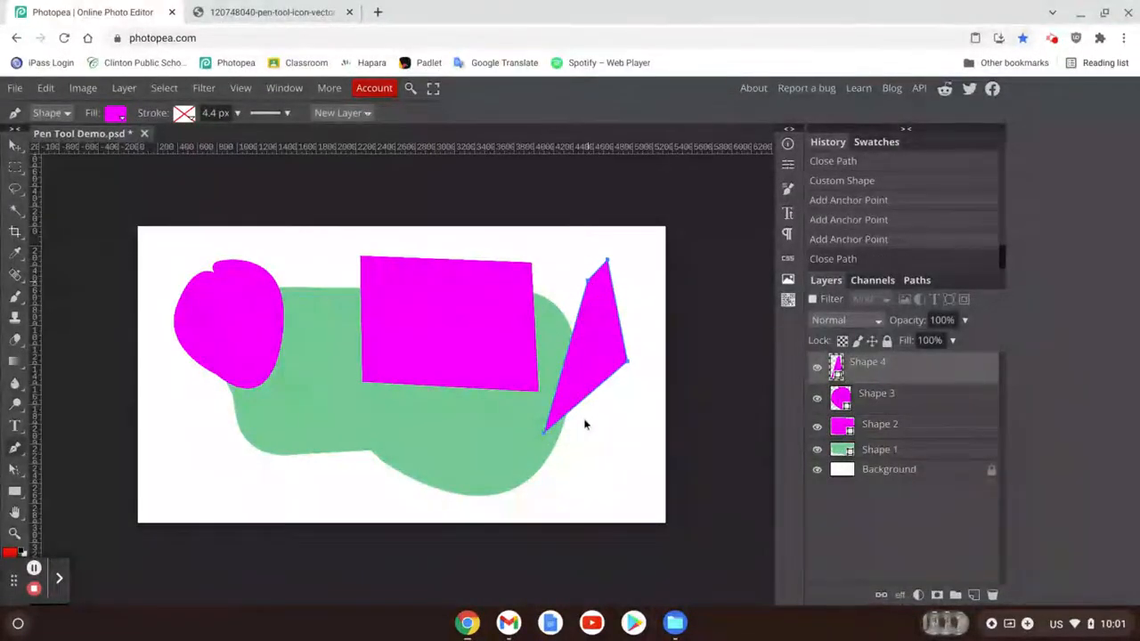
left_click(117, 116)
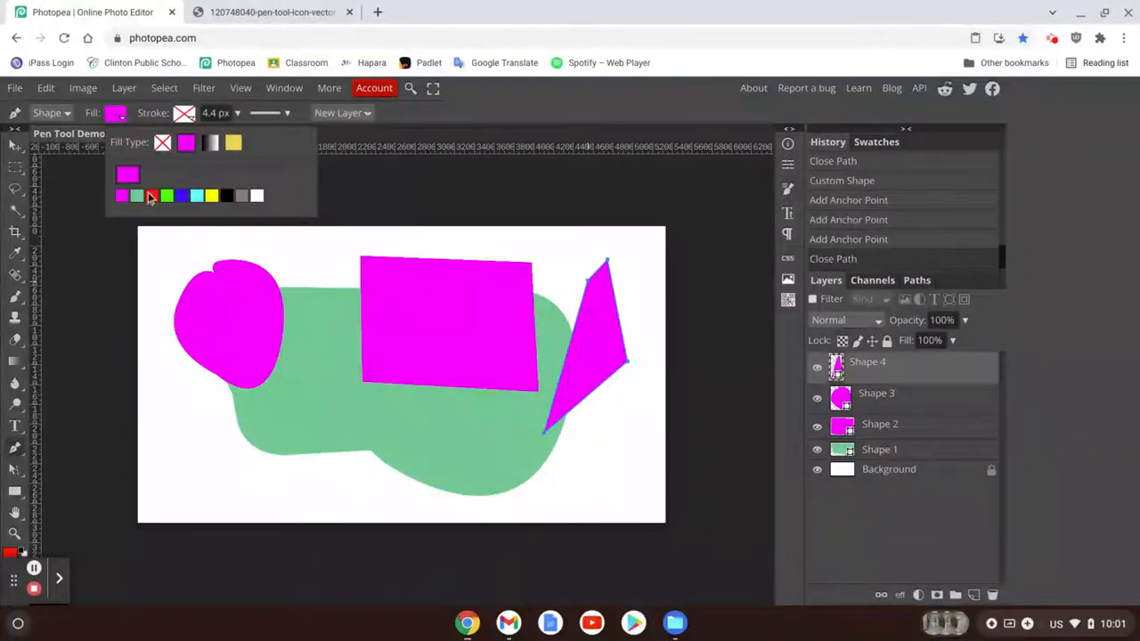
left_click(197, 196)
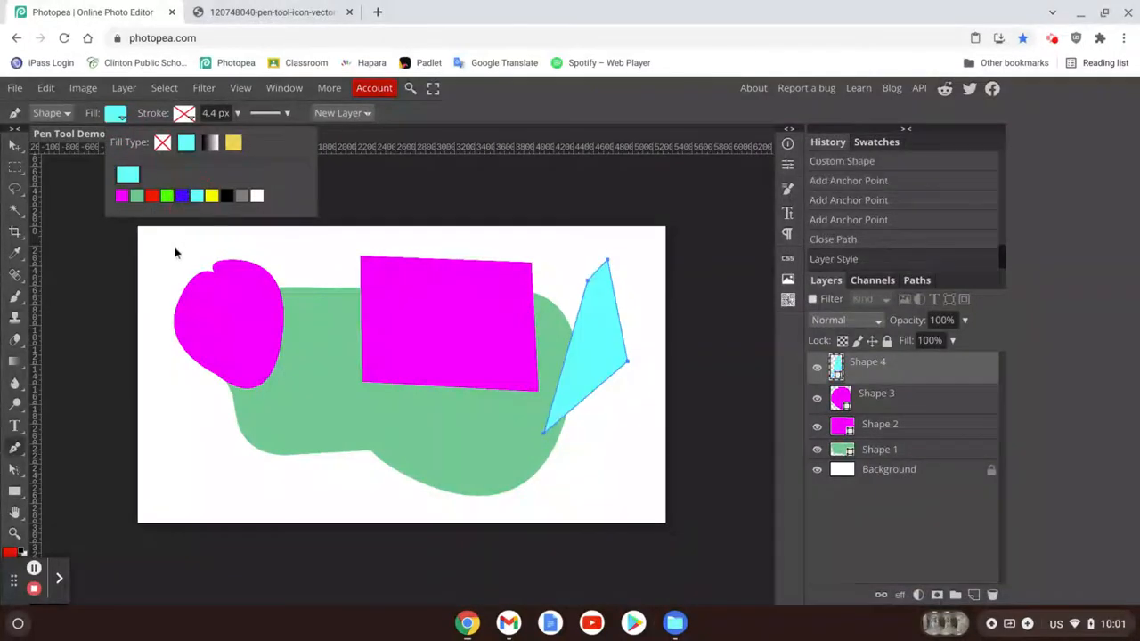
left_click(14, 146)
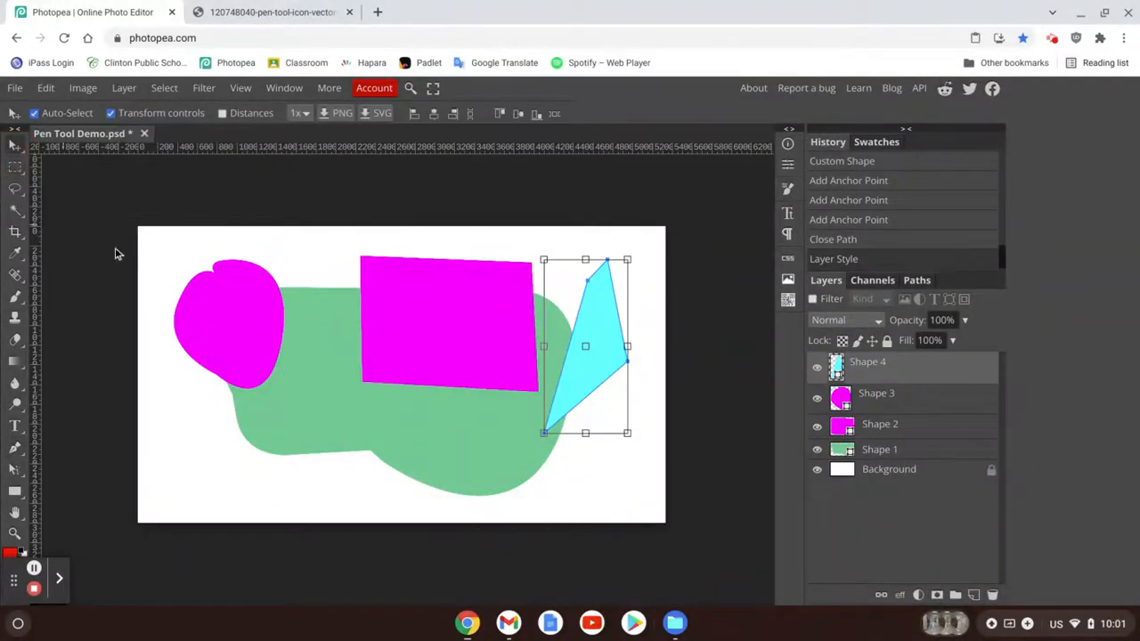